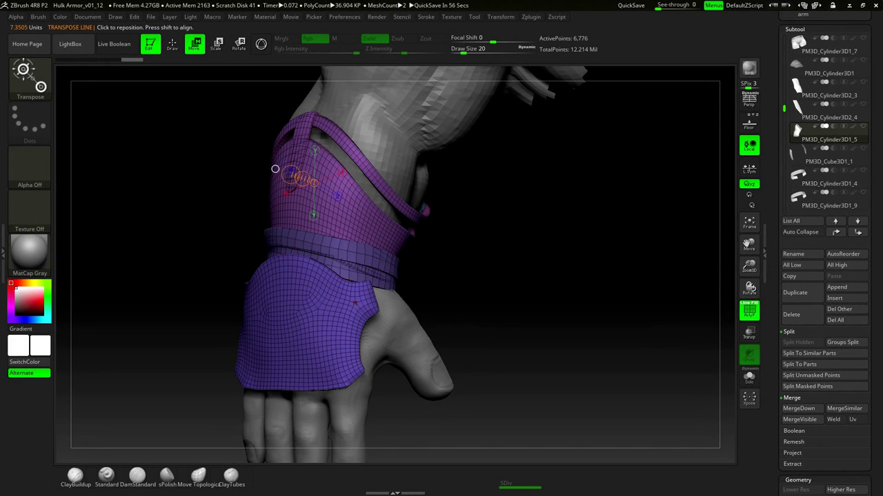
- Give each separate piece of the wrist and hand armor its own polygroup with Auto Groups
drag(490, 348, 412, 282)
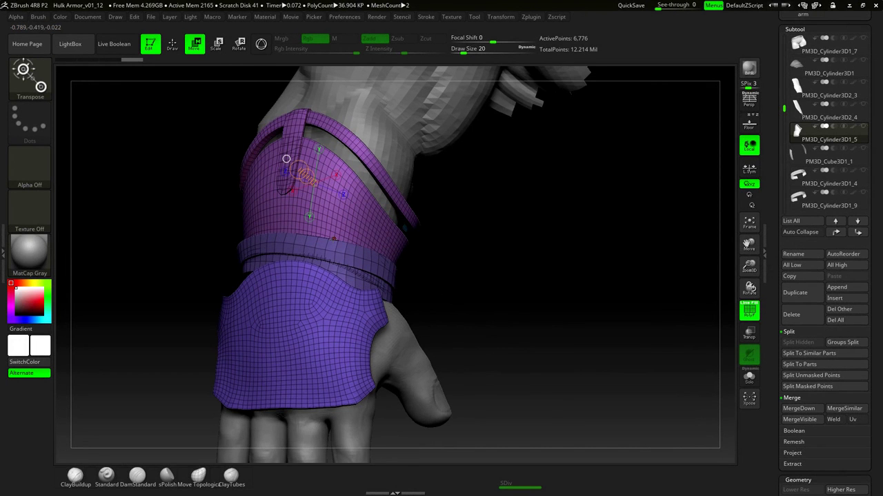
drag(881, 308, 881, 110)
drag(857, 368, 846, 329)
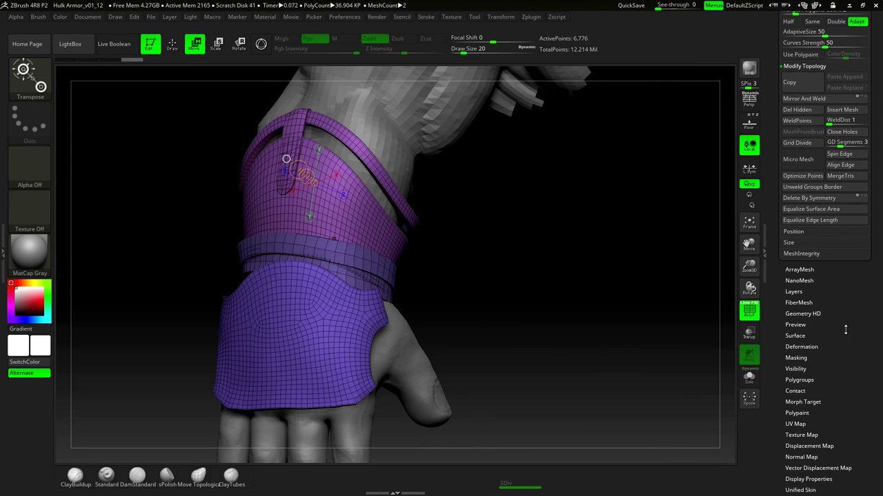
click(791, 382)
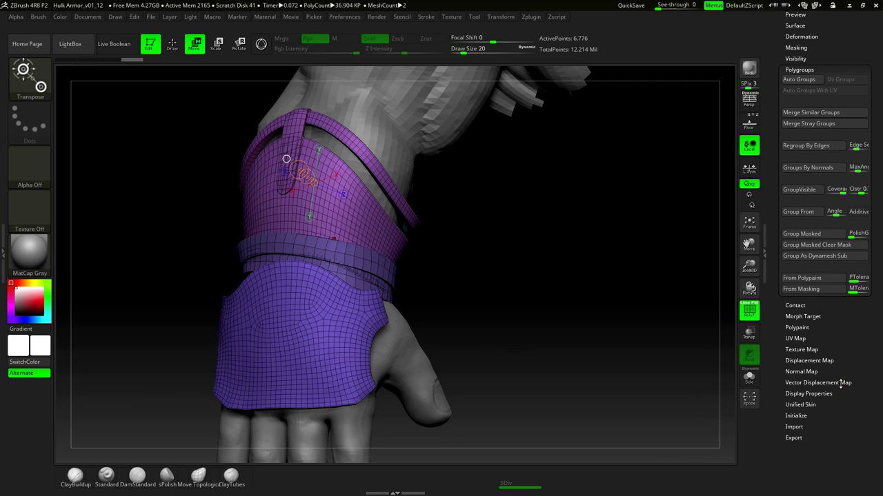
click(799, 80)
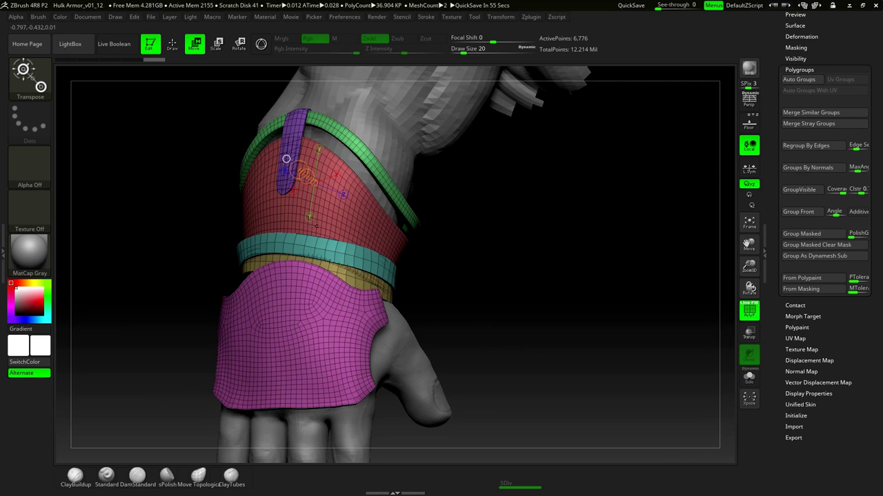
- Return to Draw mode and isolate the red wrist cuff's polygroup
drag(425, 310, 512, 287)
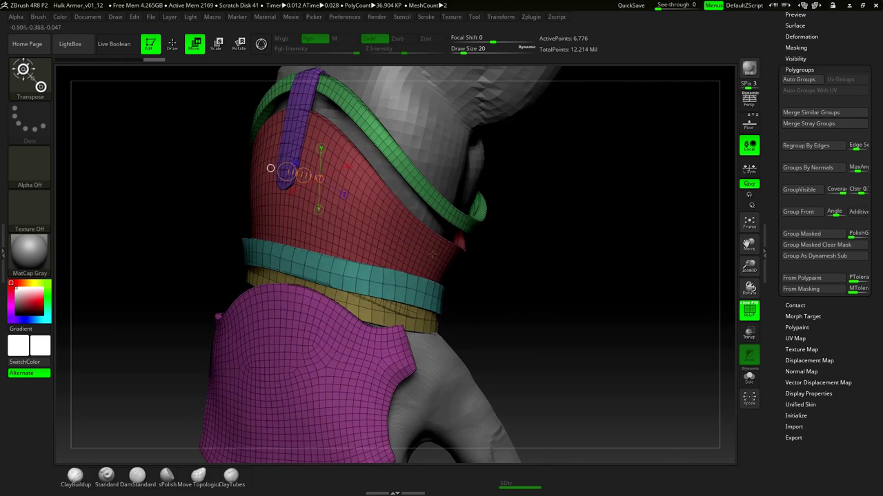
key(q)
key(ctrl+z)
ctrl+shift+click(390, 244)
mouse_move(555, 216)
alt+mouse_down()
mouse_move(545, 216)
mouse_move(584, 222)
mouse_move(537, 260)
alt+mouse_up()
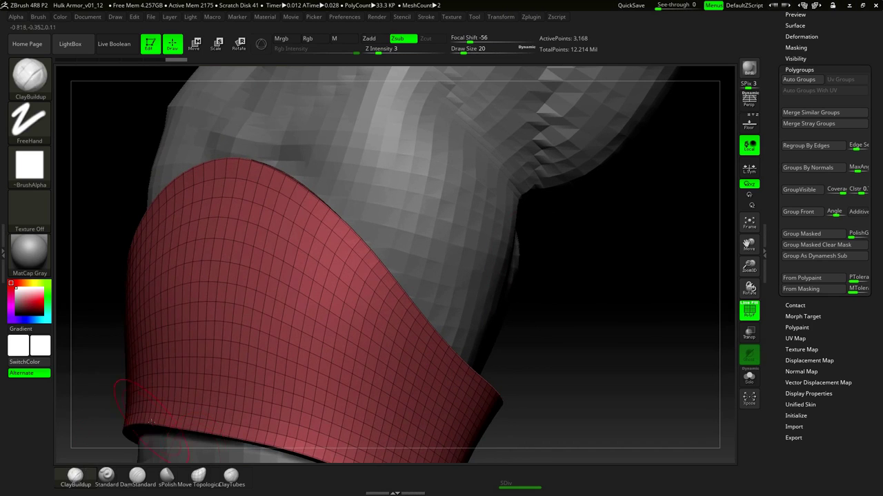
- With the ZModeler brush at draw size 3, mark a continuous band of polygons along the cuff's upper edge
key(b)
key(z)
key(m)
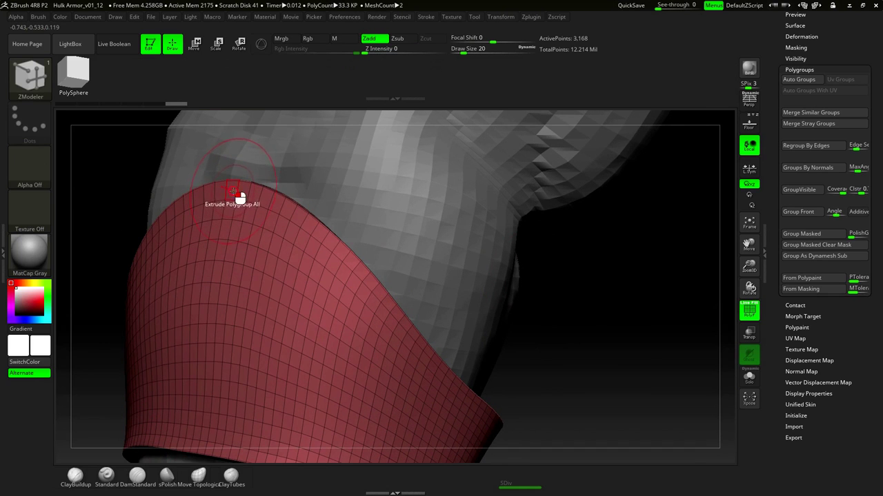
mouse_move(256, 241)
mouse_down()
mouse_move(285, 220)
mouse_move(248, 206)
mouse_up()
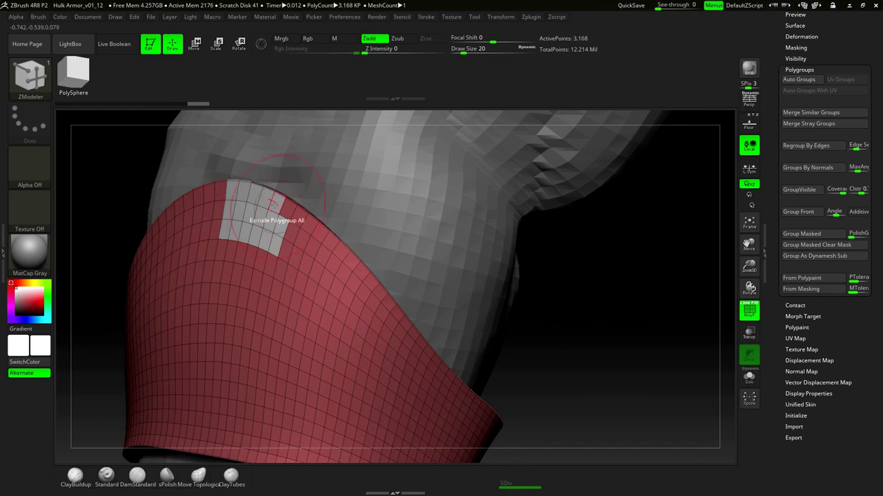
drag(551, 296, 558, 266)
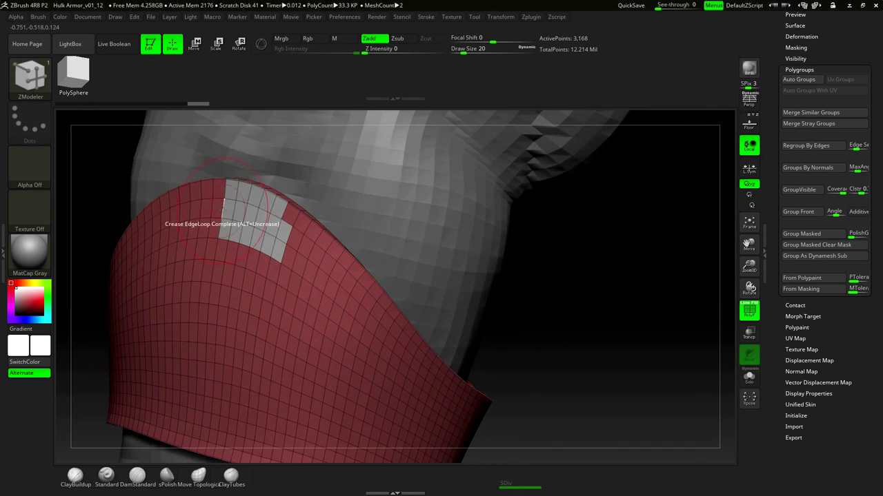
mouse_move(469, 428)
mouse_down()
mouse_move(483, 437)
mouse_move(397, 202)
mouse_move(213, 246)
mouse_move(327, 187)
mouse_move(404, 161)
mouse_move(409, 178)
mouse_move(229, 233)
mouse_up()
mouse_move(229, 232)
right_down()
mouse_move(265, 199)
mouse_move(353, 203)
right_up()
drag(355, 203, 417, 200)
drag(503, 207, 523, 184)
mouse_move(168, 307)
mouse_down()
mouse_move(265, 239)
mouse_move(345, 203)
mouse_move(292, 211)
mouse_up()
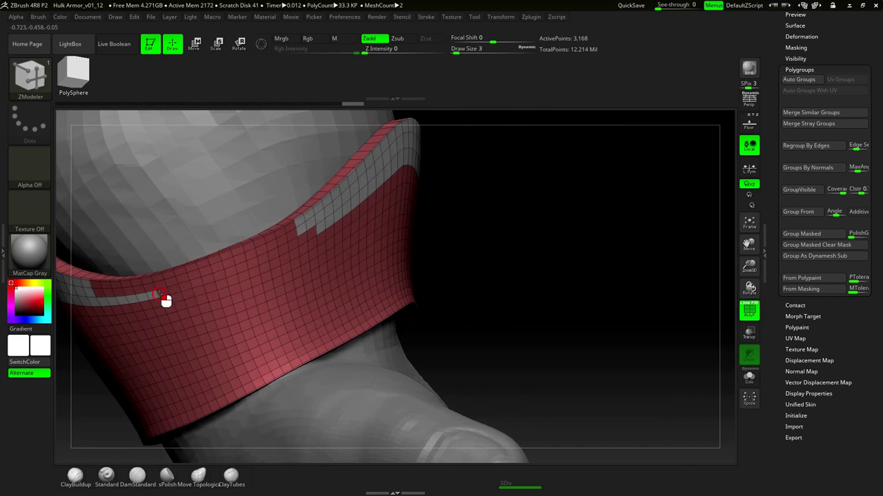
drag(167, 301, 312, 247)
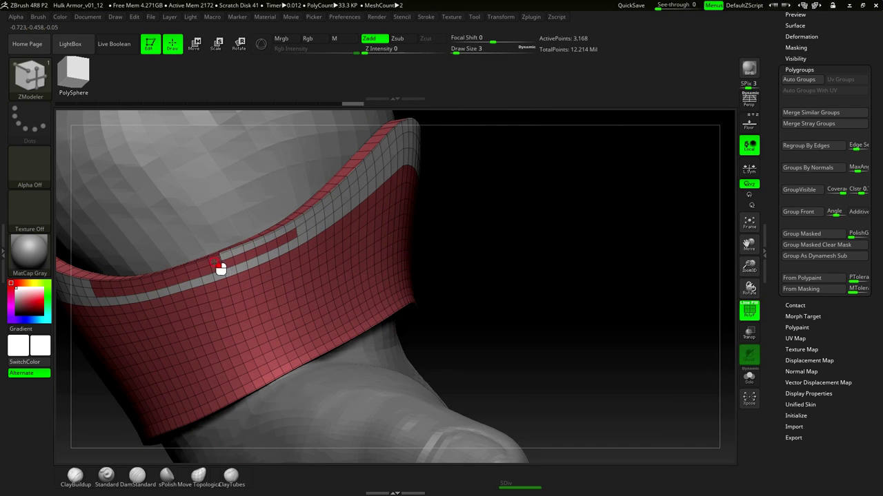
mouse_move(101, 295)
mouse_down()
mouse_move(161, 292)
mouse_move(233, 272)
mouse_up()
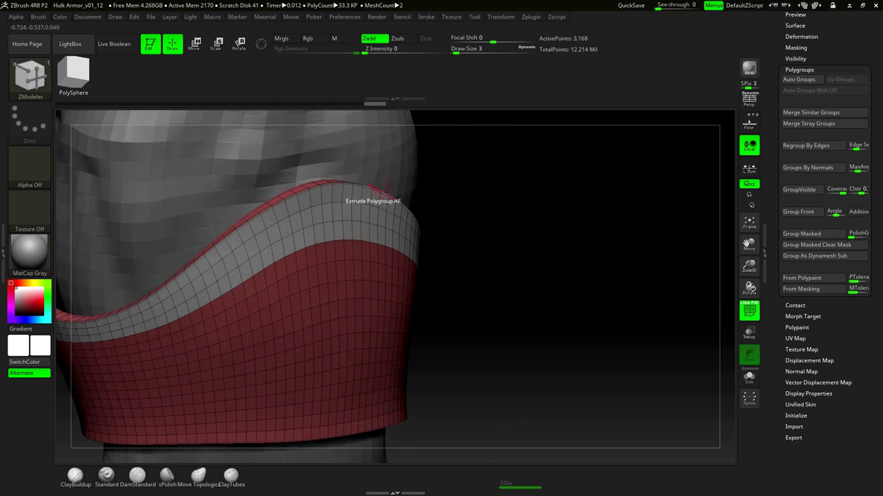
- Extrude the marked polygon band slightly outward to form a raised rim on the cuff
key(space)
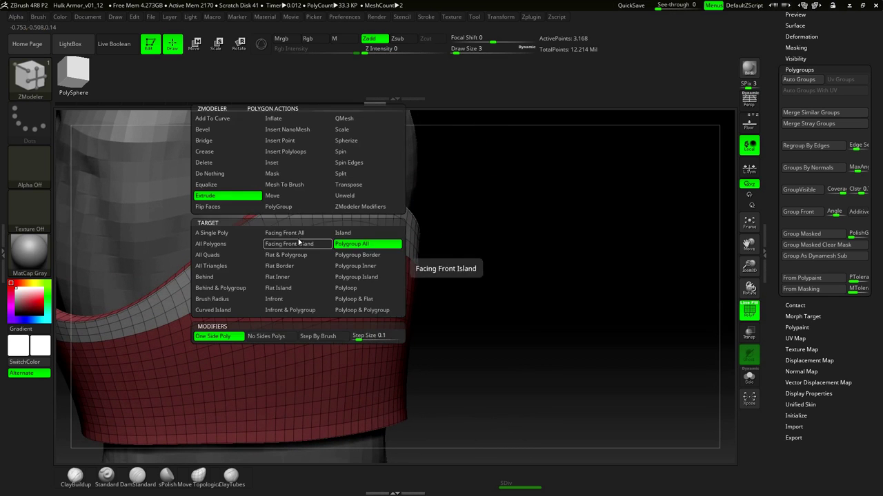
click(222, 199)
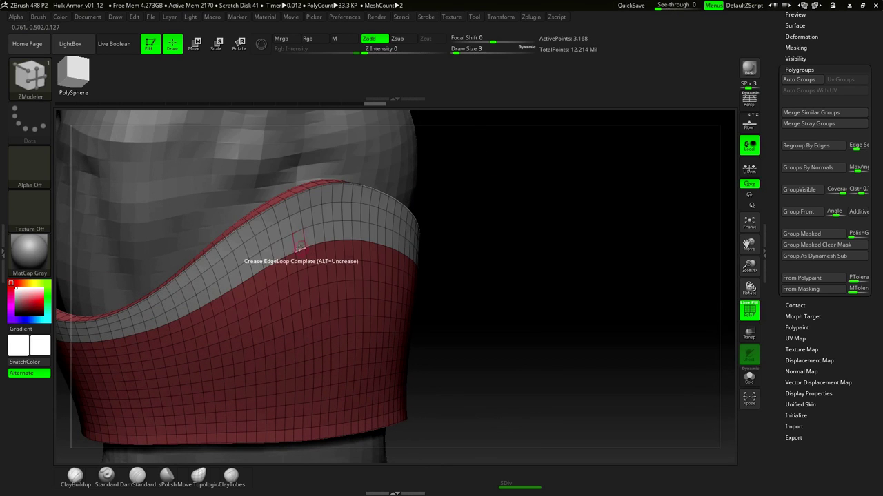
mouse_move(301, 240)
mouse_down()
mouse_move(296, 214)
mouse_move(316, 231)
mouse_move(296, 250)
mouse_up()
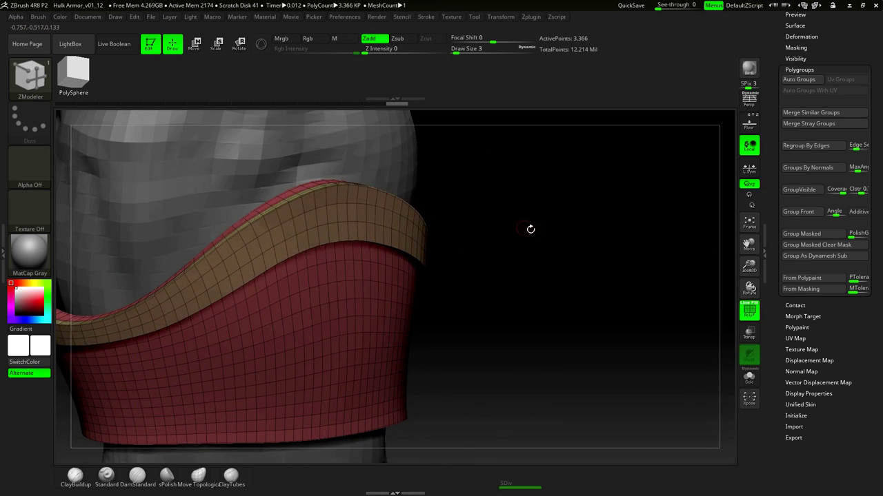
- Check the cuff's raised rim without the polyframe and unhide the other armor parts
drag(545, 236, 558, 200)
alt+drag(593, 259, 525, 358)
key(shift+f)
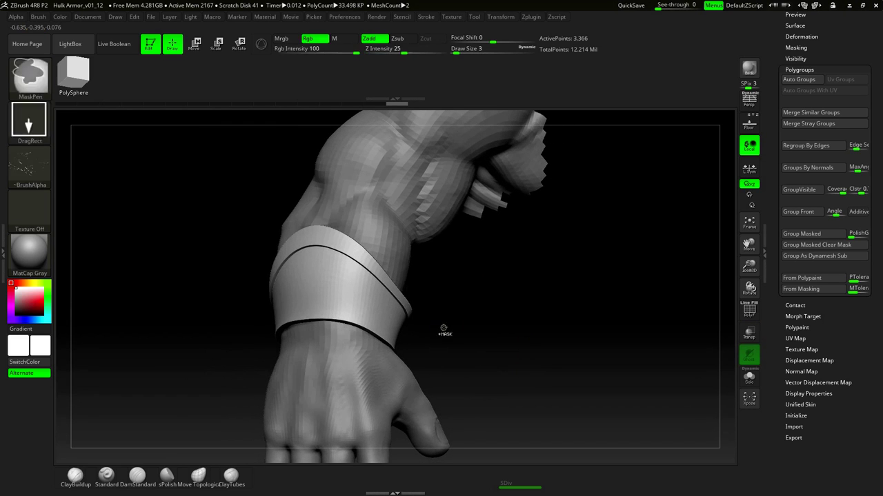
ctrl+shift+click(443, 328)
- Mark regularly spaced cross strips of polygons along the thin green strap above the cuff
alt+drag(483, 311, 537, 320)
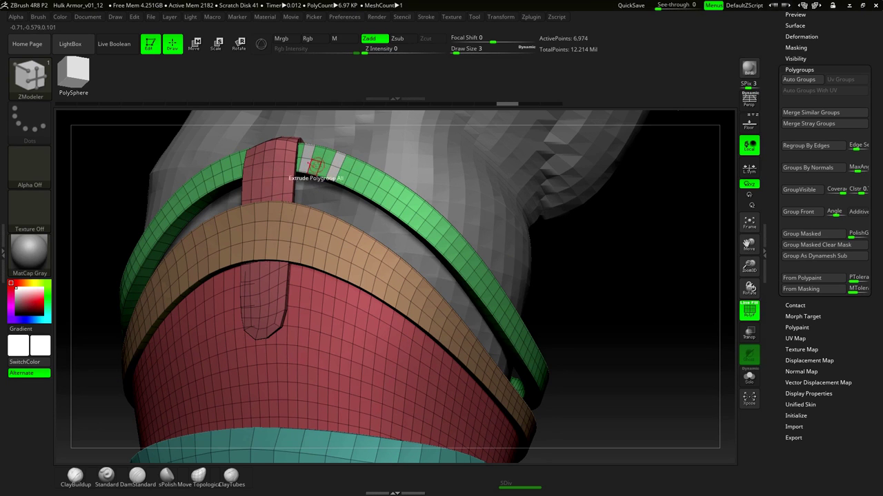
alt+drag(368, 171, 364, 180)
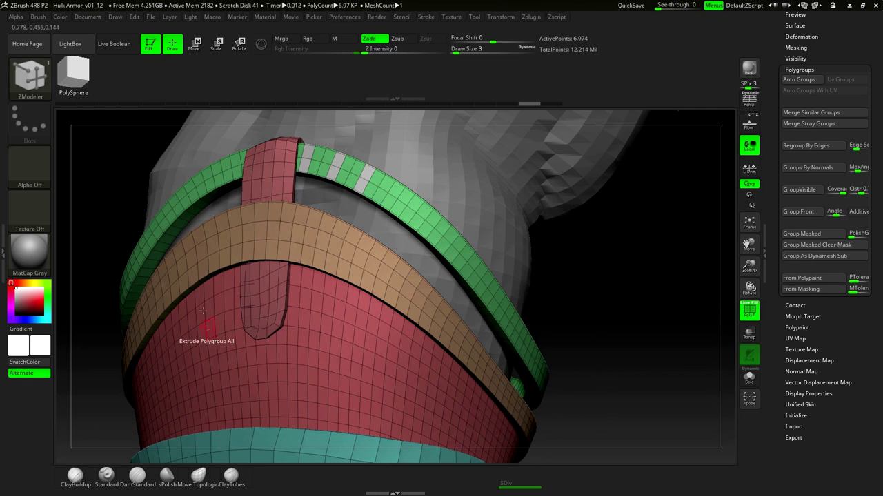
mouse_move(591, 242)
mouse_down()
mouse_move(371, 181)
mouse_move(439, 243)
mouse_up()
drag(579, 283, 497, 262)
alt+drag(367, 223, 356, 233)
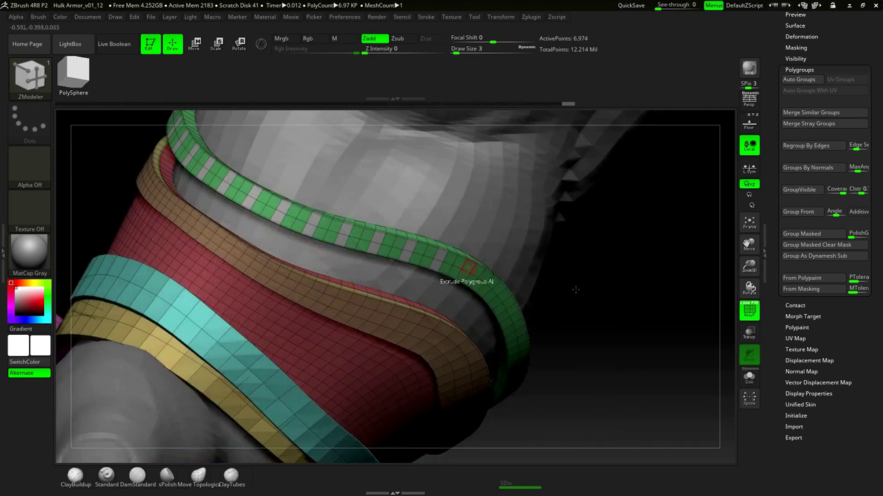
mouse_move(616, 312)
mouse_down()
mouse_move(587, 285)
mouse_move(475, 284)
mouse_up()
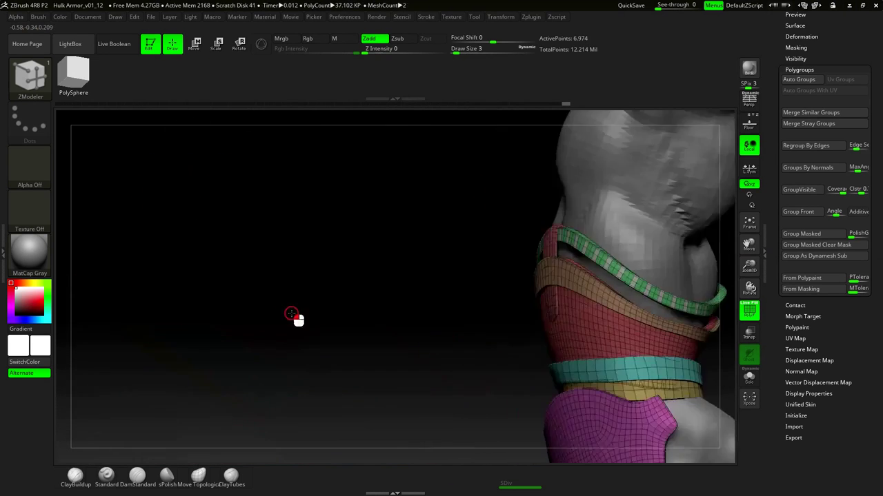
- Extrude the marked cross strips of the green strap outward into raised segments
drag(293, 315, 309, 206)
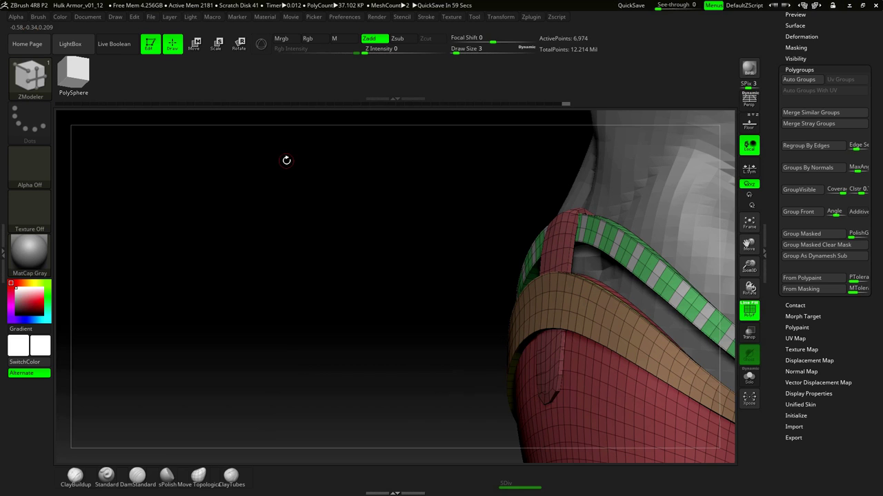
drag(343, 273, 162, 240)
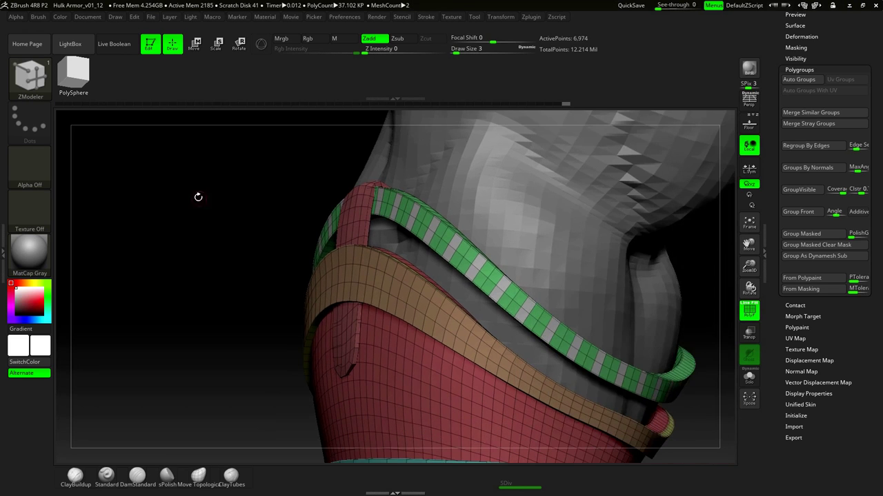
drag(195, 197, 358, 214)
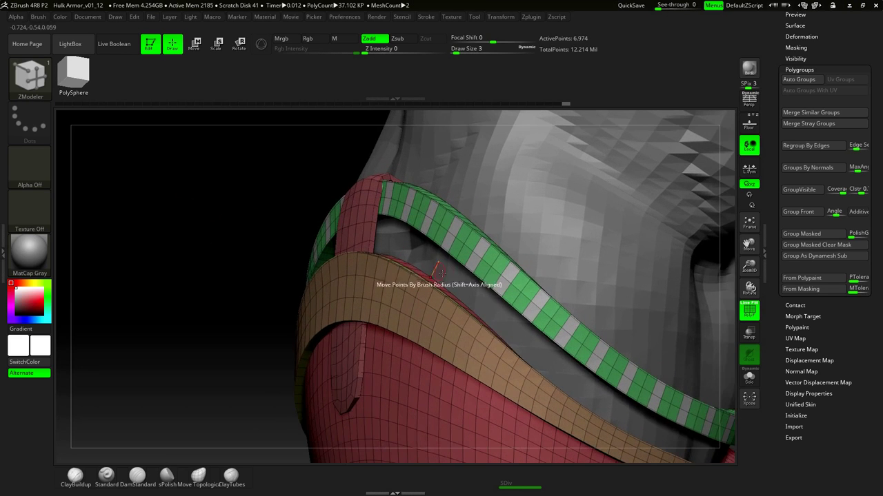
drag(256, 177, 368, 173)
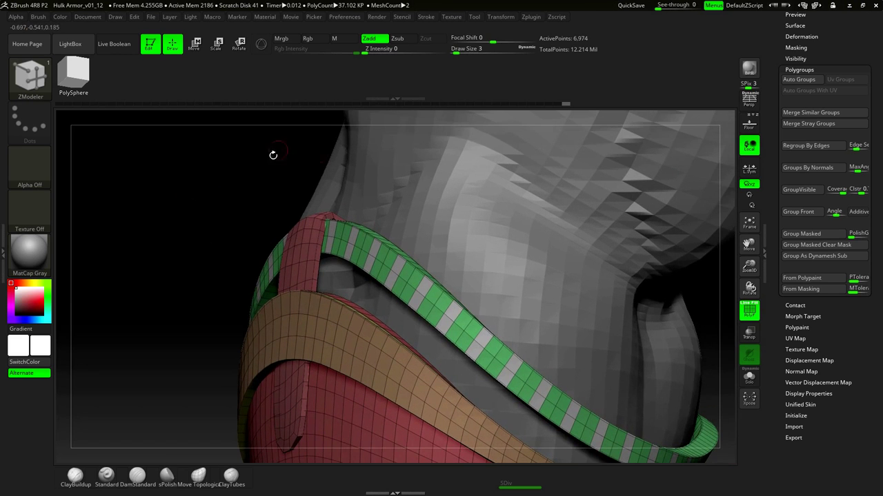
drag(262, 191, 391, 181)
click(396, 191)
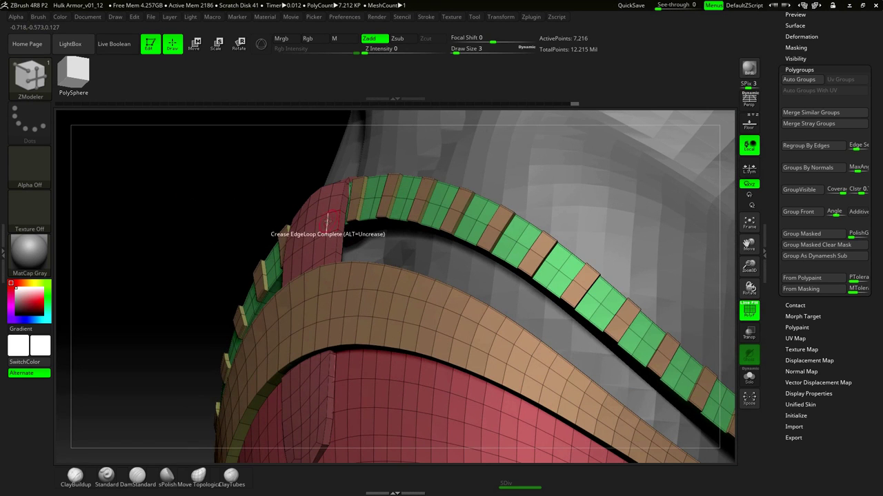
- Examine the segmented strap with the polyframe off, and examine the topology of the back-of-hand plate with it on
key(shift+f)
drag(230, 184, 193, 278)
drag(196, 338, 204, 258)
alt+drag(591, 272, 510, 196)
drag(562, 231, 428, 245)
key(shift+f)
drag(461, 305, 371, 374)
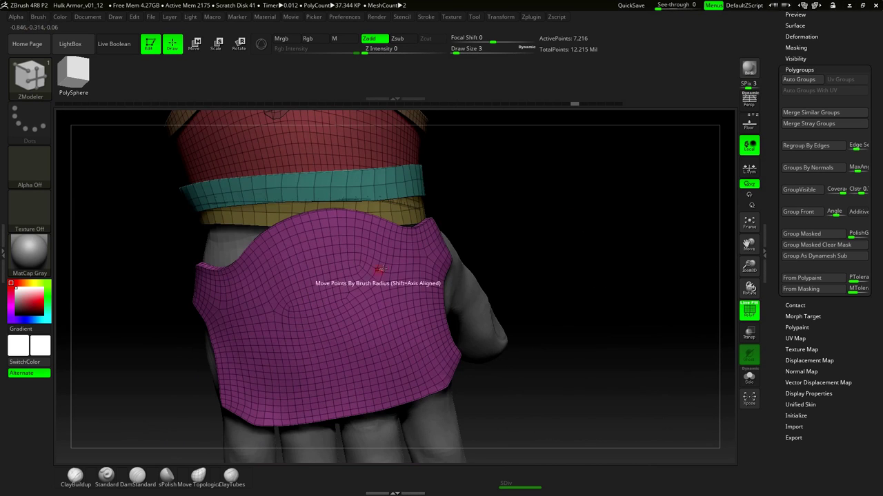
drag(548, 230, 558, 220)
mouse_move(530, 252)
mouse_down()
mouse_move(550, 223)
mouse_move(517, 220)
mouse_up()
key(ctrl)
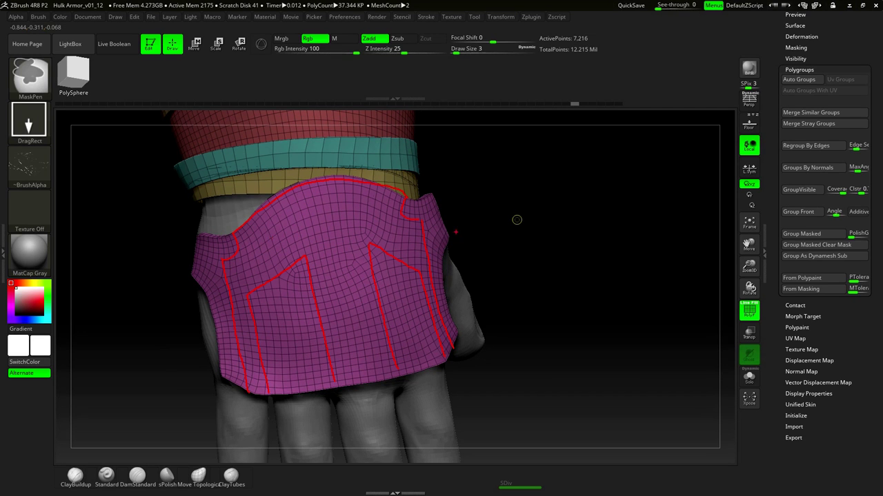
- With the ZModeler brush, mark the polygons along the curved upper edge of the back-of-hand plate
key(b)
key(z)
key(m)
drag(545, 198, 565, 178)
mouse_move(224, 271)
mouse_down()
mouse_move(317, 215)
mouse_move(356, 213)
mouse_move(430, 238)
mouse_up()
alt+drag(364, 205, 337, 200)
alt+drag(521, 236, 334, 254)
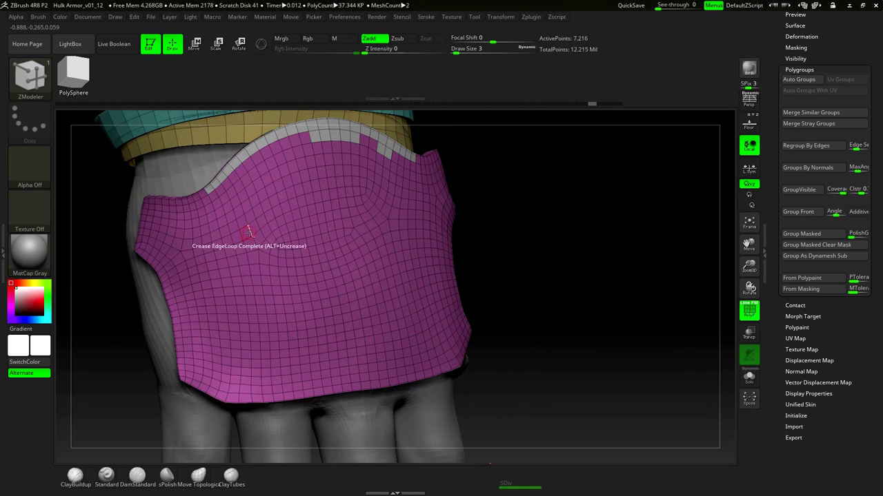
- Mark the two sides and the lower border of a central panel on the back-of-hand plate
drag(249, 232, 264, 287)
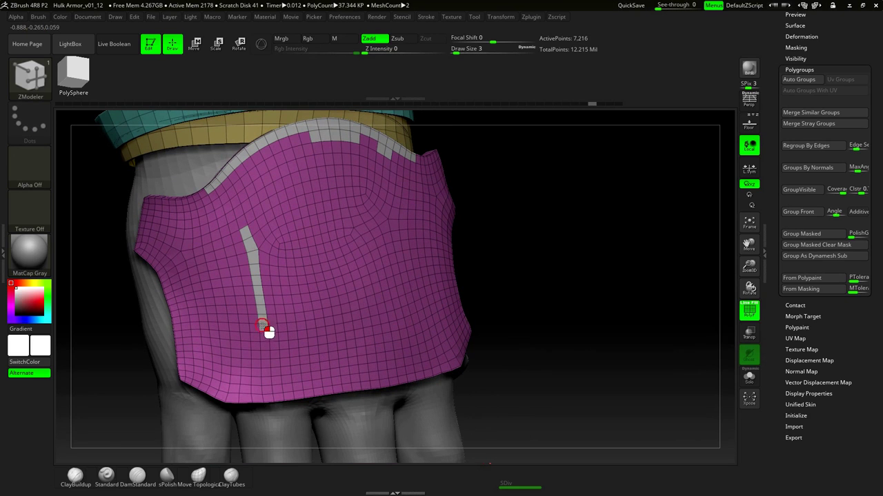
mouse_move(263, 359)
alt+mouse_down()
mouse_move(265, 387)
mouse_move(395, 384)
alt+mouse_up()
alt+click(265, 371)
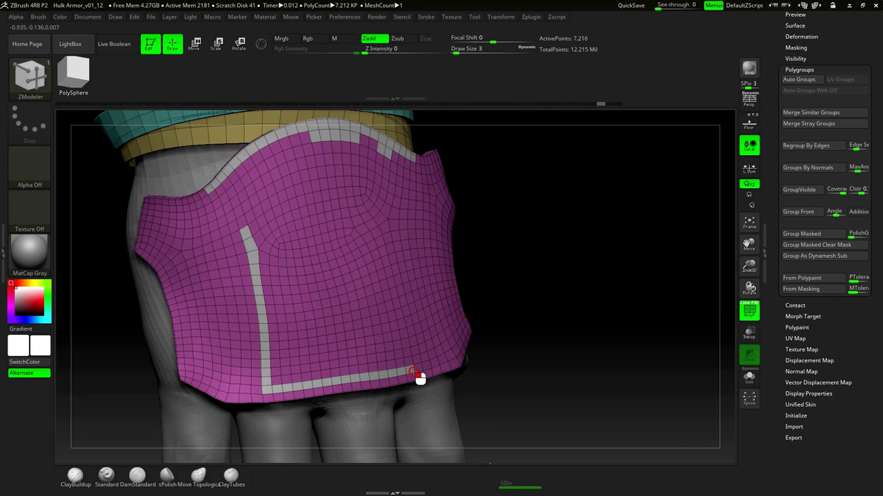
click(386, 181)
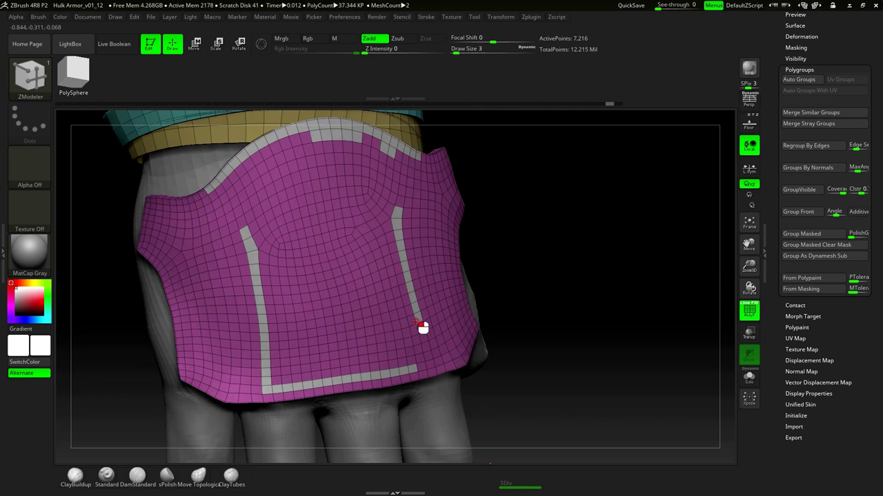
alt+drag(426, 360, 424, 366)
- Enlarge the brush and mark the polygons filling the interior of the central panel on the back-of-hand plate
key(space)
key(space)
click(525, 157)
mouse_move(314, 217)
mouse_down()
mouse_move(329, 315)
mouse_move(309, 307)
mouse_move(286, 390)
mouse_up()
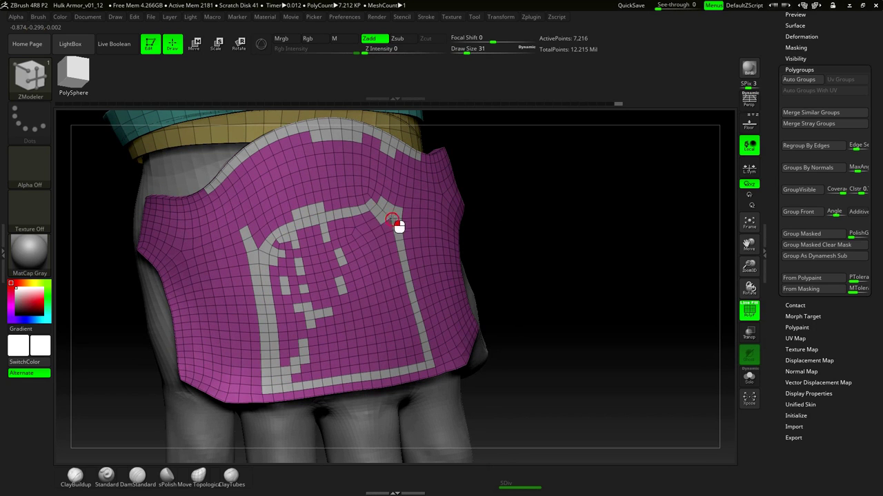
drag(396, 247, 417, 334)
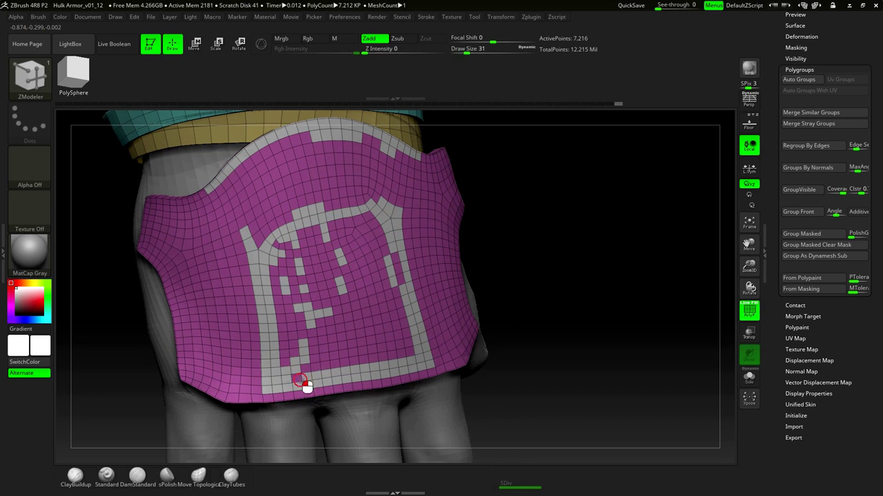
drag(290, 357, 279, 264)
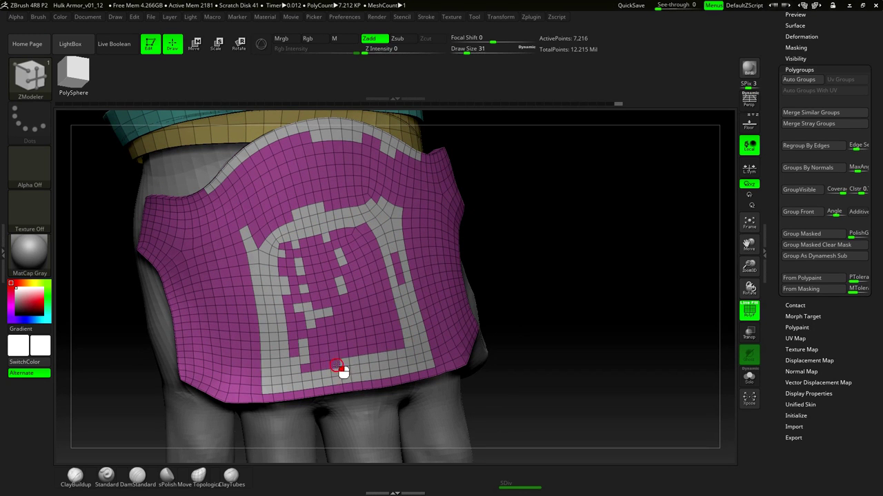
drag(301, 362, 287, 290)
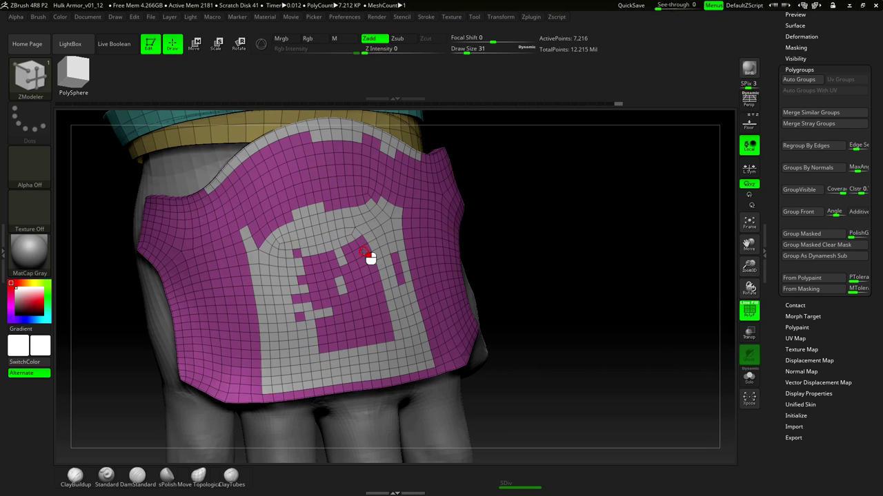
drag(378, 276, 399, 347)
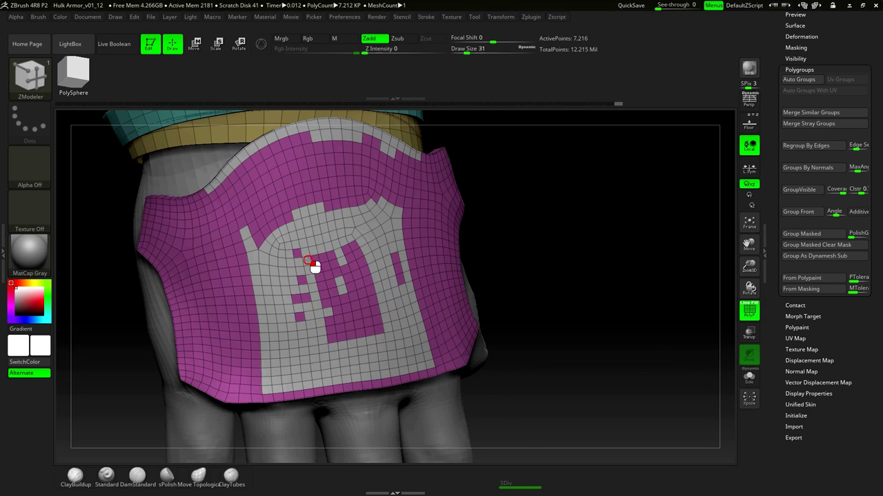
drag(358, 254, 384, 338)
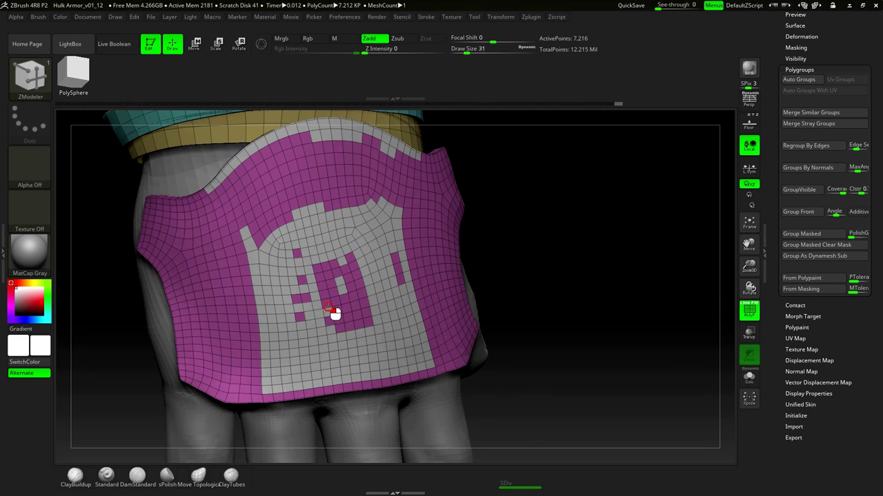
drag(336, 264, 366, 324)
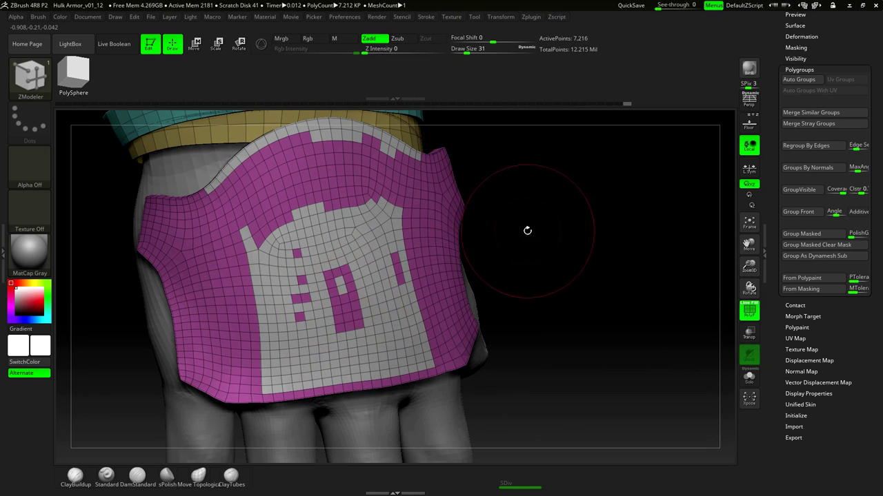
alt+click(299, 317)
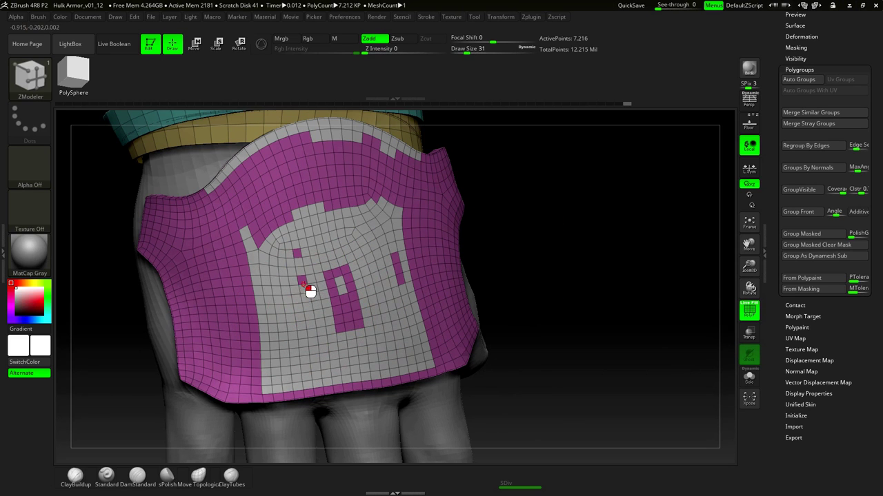
mouse_move(310, 292)
mouse_down()
mouse_move(302, 261)
mouse_move(346, 321)
mouse_up()
- Undo all the polygon marking on the back-of-hand plate
key(ctrl+z)
key(ctrl+z)
key(ctrl+z)
key(ctrl+z)
key(ctrl+z)
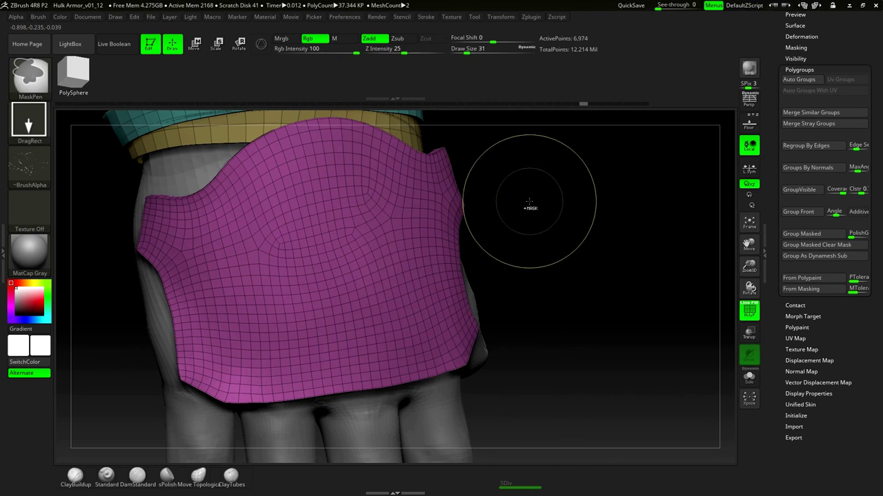
key(ctrl)
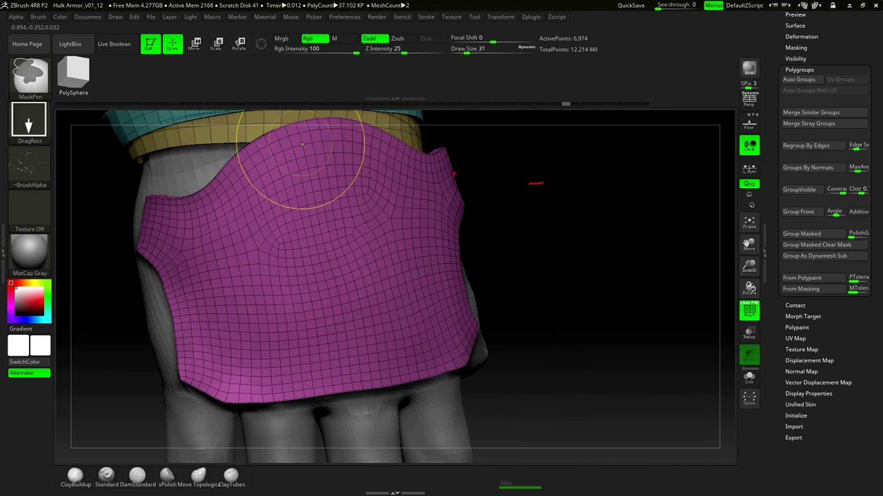
mouse_move(524, 170)
mouse_down()
mouse_move(514, 193)
mouse_move(545, 200)
mouse_up()
key(ctrl)
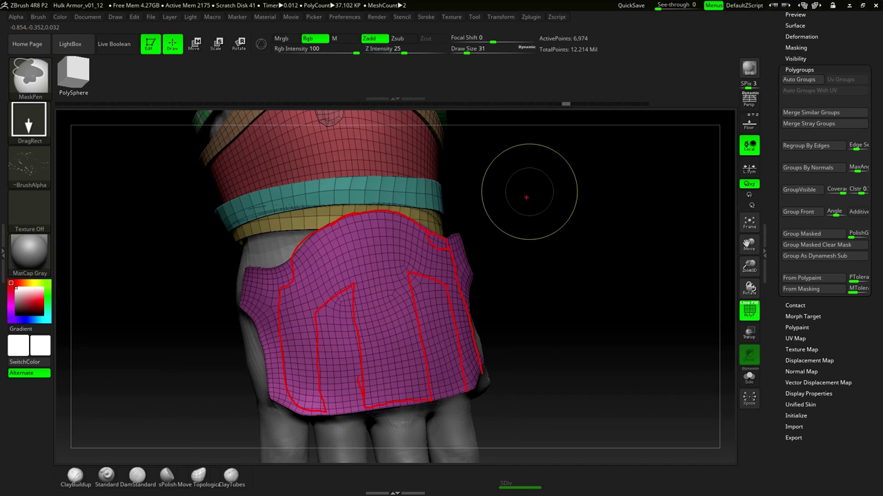
key(Escape)
- Check the wrist straps from the side and restore the green strap's raised segment extrusion that was undone
drag(566, 221, 464, 236)
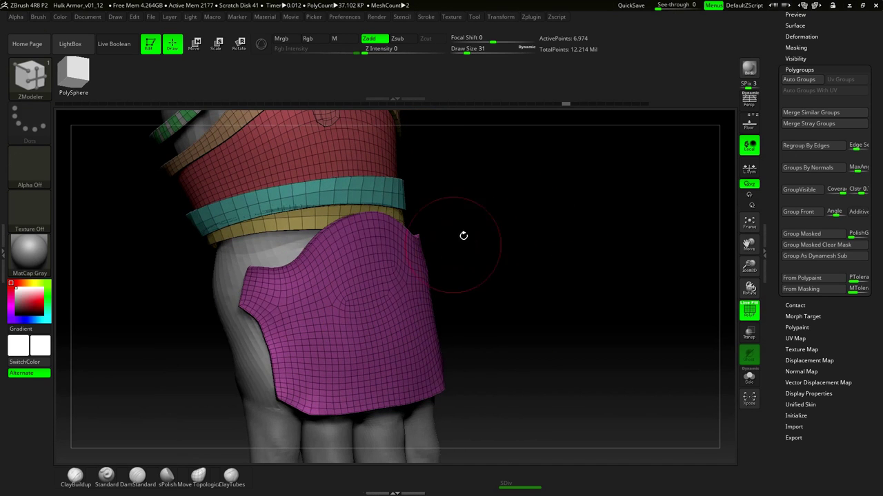
drag(516, 168, 445, 307)
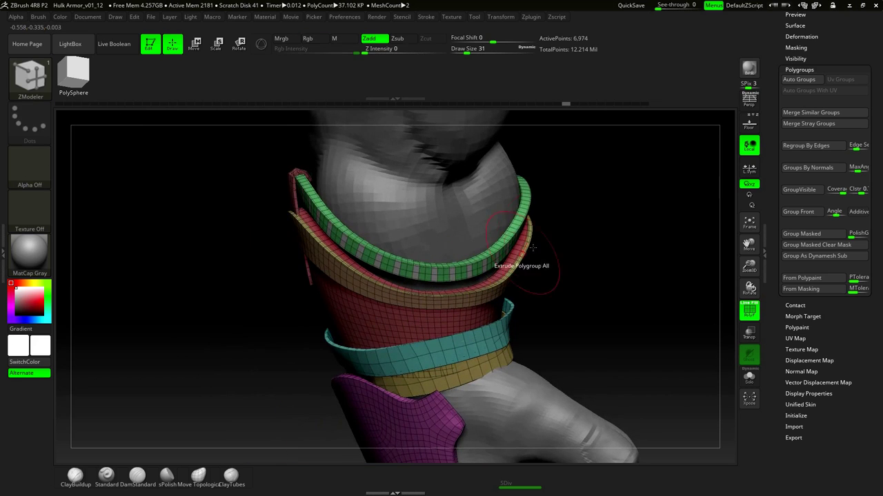
drag(596, 210, 640, 173)
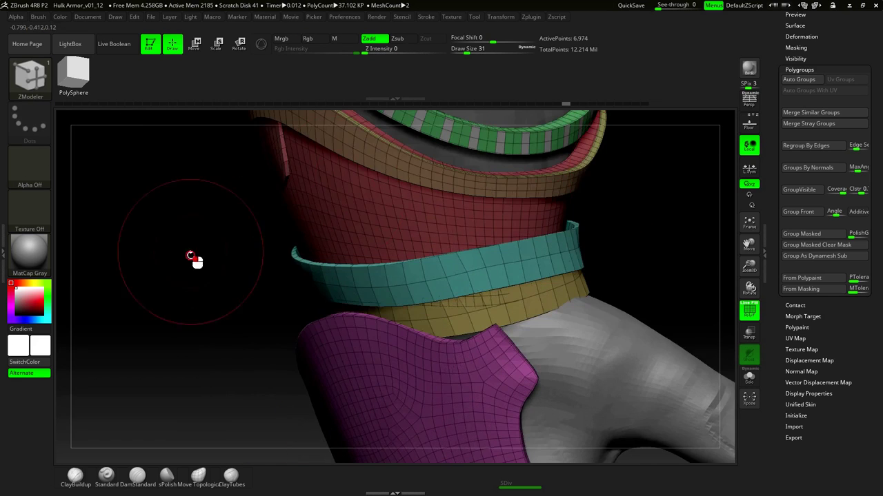
alt+drag(191, 256, 193, 328)
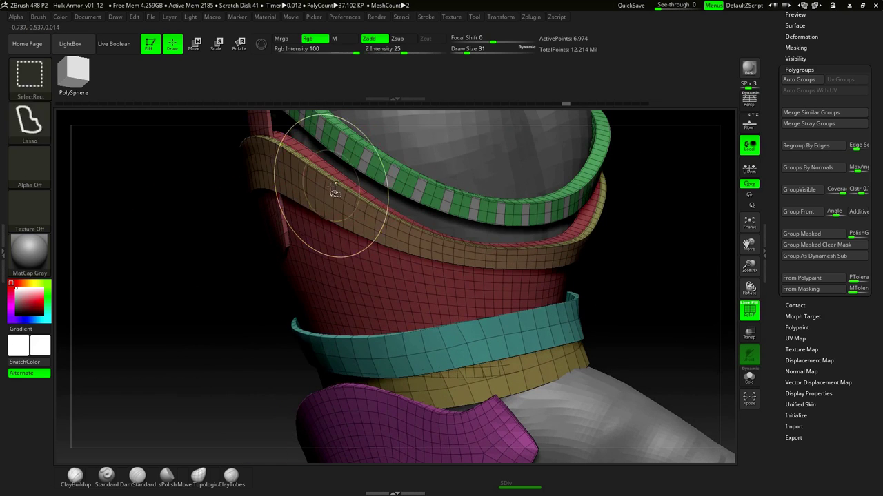
key(ctrl+z)
drag(648, 290, 591, 216)
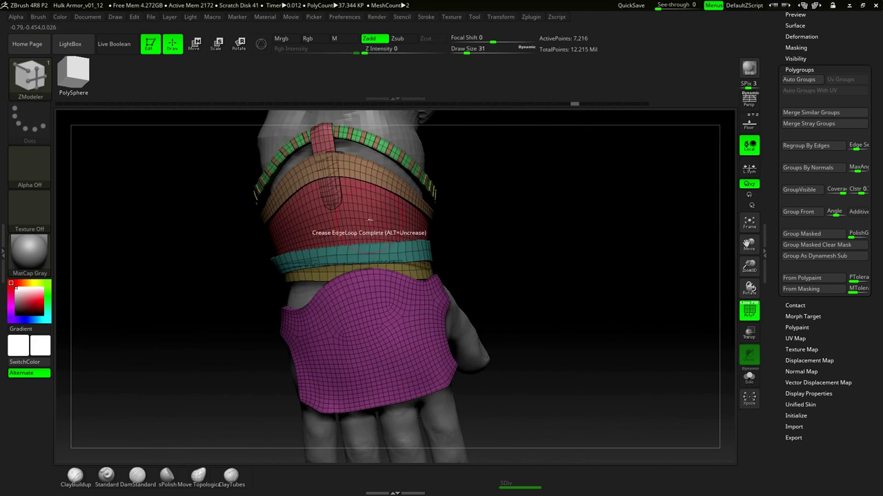
alt+drag(550, 248, 548, 306)
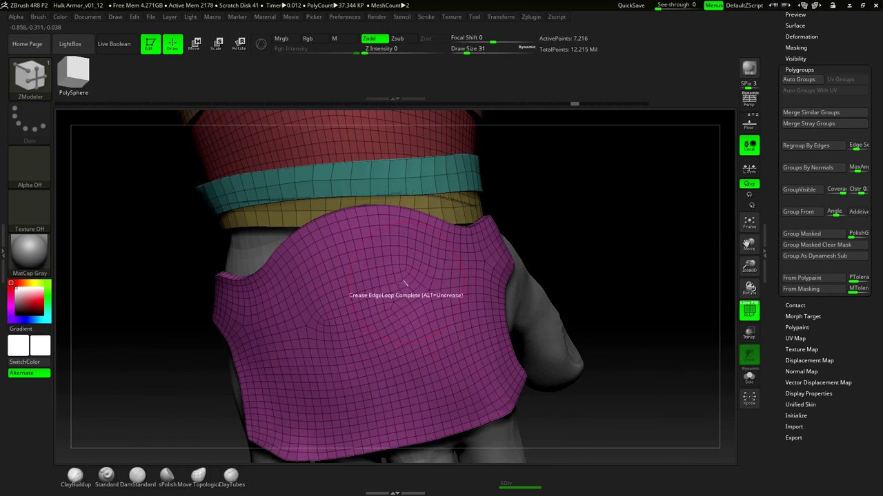
- Isolate the back-of-hand plate by hiding the wrist armor pieces
ctrl+shift+click(415, 293)
key(ctrl+z)
ctrl+shift+click(464, 290)
ctrl+shift+click(507, 268)
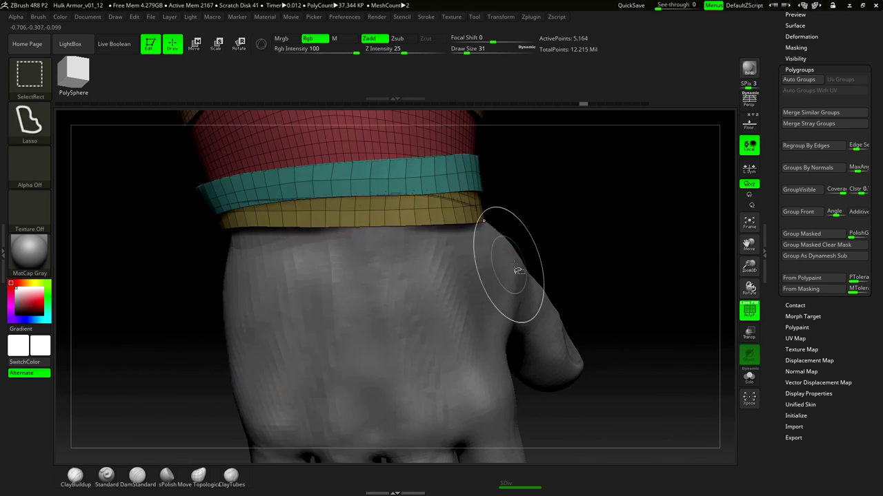
ctrl+shift+drag(591, 242, 593, 245)
alt+drag(542, 225, 433, 187)
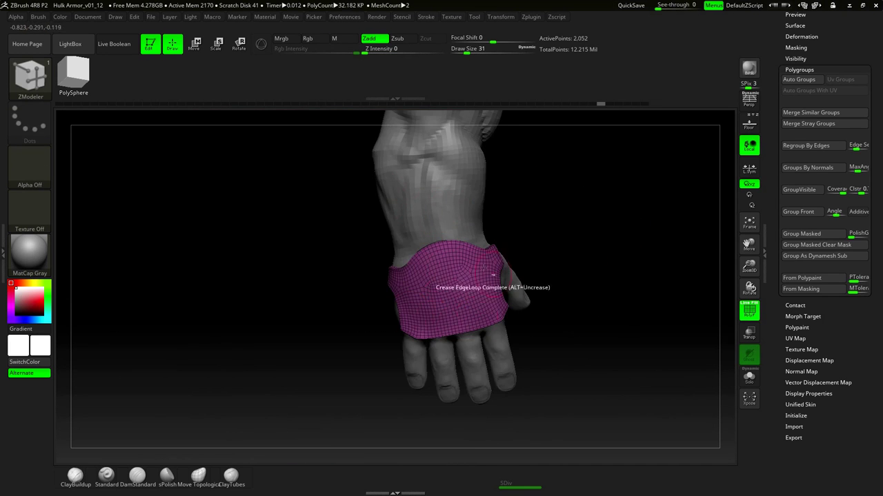
alt+drag(587, 247, 561, 249)
right_drag(572, 244, 609, 238)
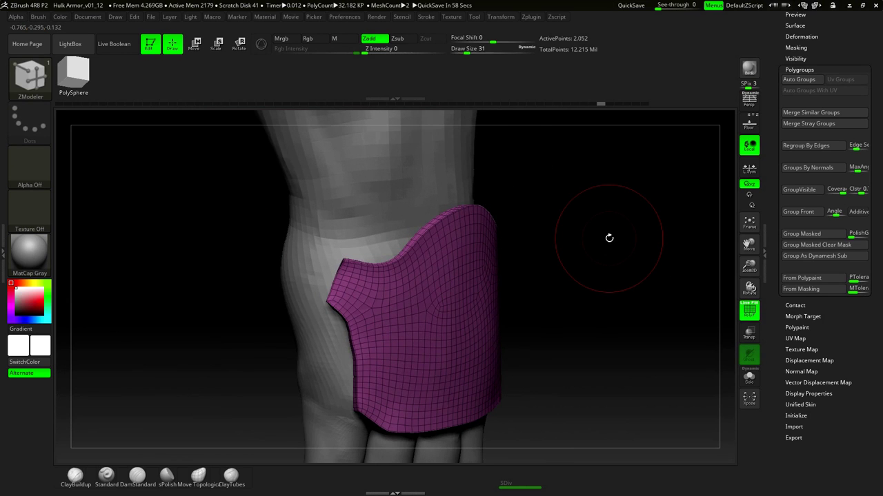
- Split the plate into polygroups by normals and show only its outer surface
click(812, 170)
ctrl+shift+click(707, 198)
right_drag(693, 193, 652, 204)
ctrl+shift+click(455, 275)
drag(625, 211, 583, 213)
drag(653, 197, 463, 238)
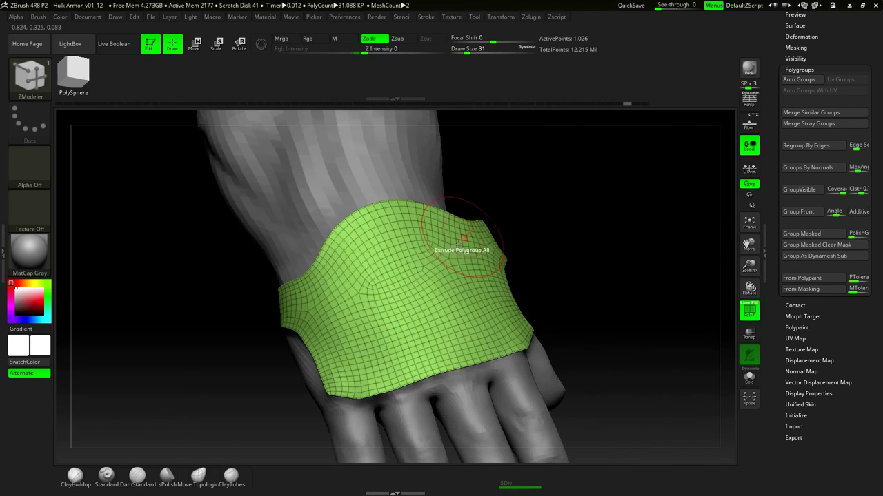
- Set the mask stroke to Lasso and mask a curved band along the plate's upper edge near the wrist
drag(574, 218, 606, 165)
key(ctrl)
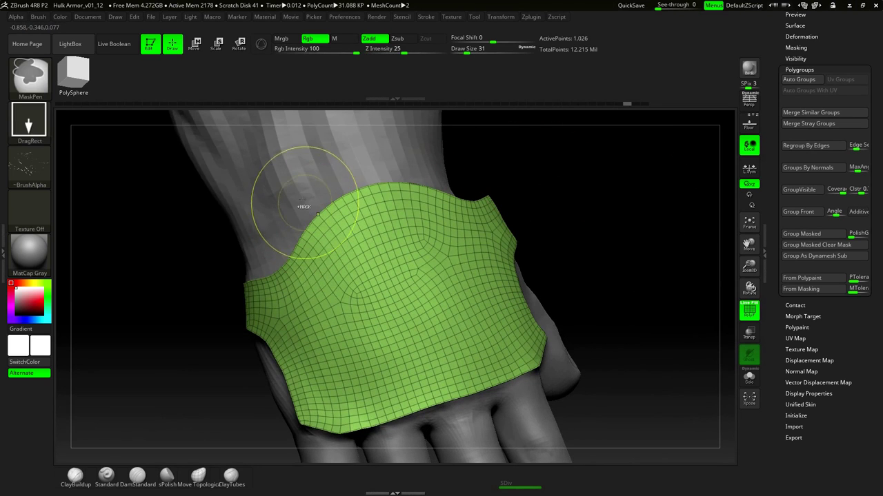
click(30, 129)
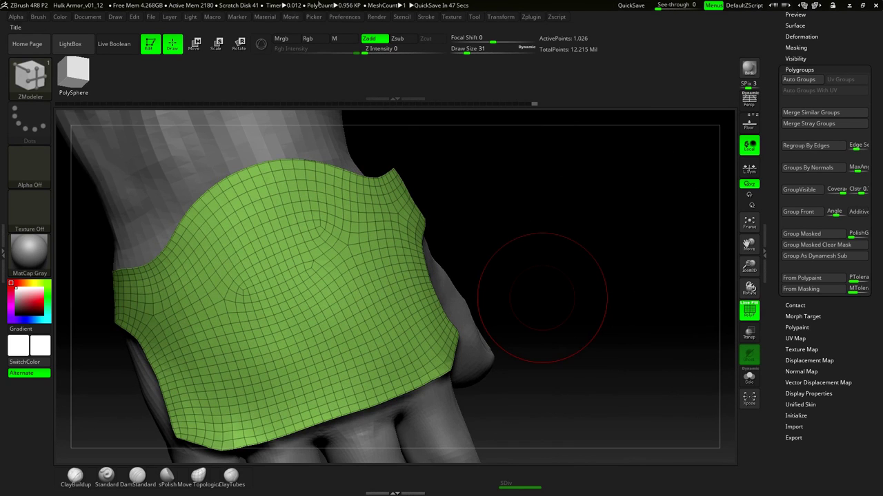
drag(463, 156, 443, 167)
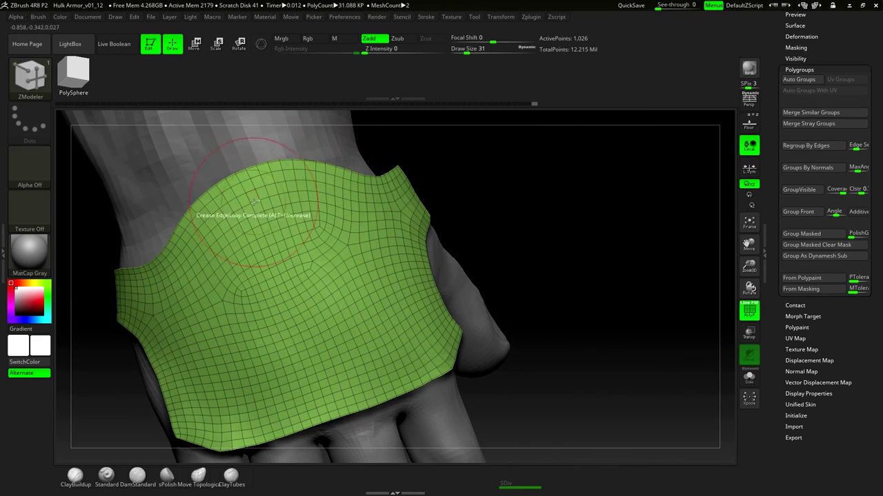
key(ctrl)
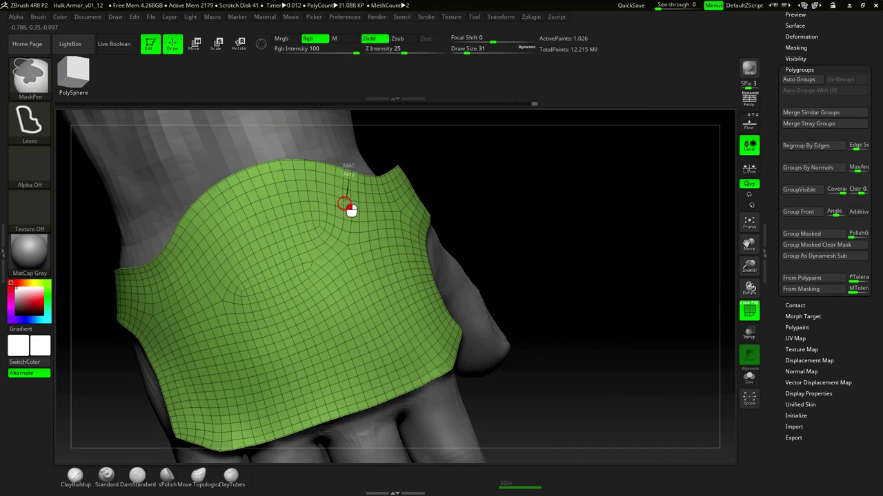
mouse_move(346, 213)
ctrl+mouse_down()
mouse_move(292, 199)
mouse_move(195, 262)
mouse_move(306, 138)
mouse_move(338, 162)
ctrl+mouse_up()
mouse_move(197, 179)
ctrl+mouse_down()
mouse_move(141, 293)
mouse_move(206, 279)
mouse_move(232, 256)
mouse_move(325, 220)
mouse_move(353, 234)
mouse_move(343, 152)
mouse_move(363, 254)
mouse_move(376, 249)
ctrl+mouse_up()
- Turn the masked band into a polygroup to check its outline, and undo the grouping
key(ctrl+w)
key(b)
key(z)
key(m)
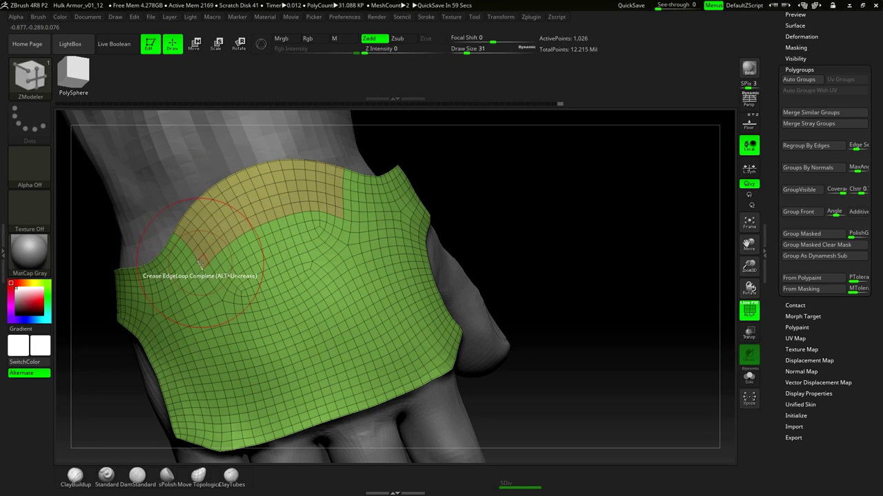
key(ctrl+z)
- Extend the masked band with an angled arm at each lower end and turn the masked area into a polygroup
alt+drag(568, 238, 585, 217)
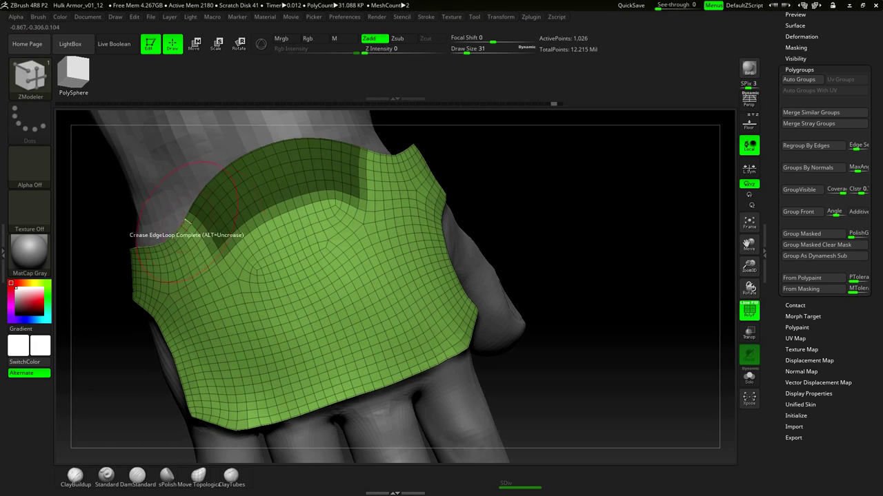
ctrl+drag(215, 239, 192, 252)
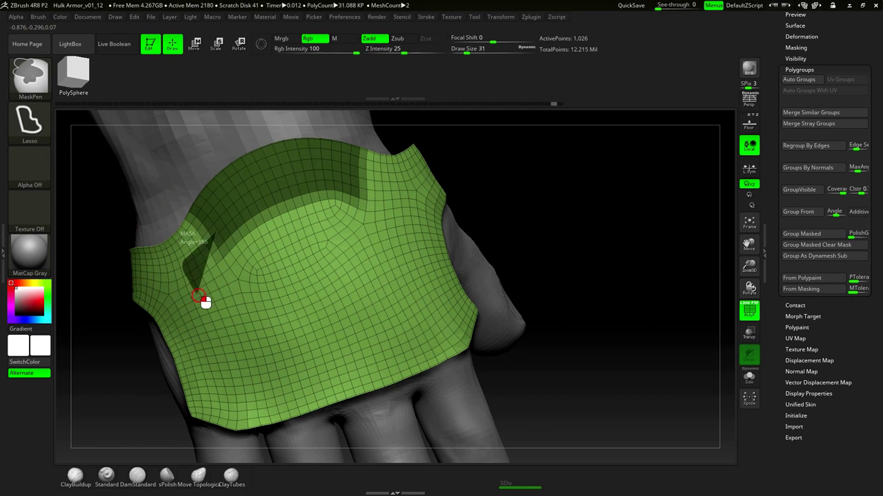
mouse_move(205, 302)
ctrl+mouse_down()
mouse_move(327, 221)
mouse_move(332, 164)
mouse_move(325, 214)
mouse_move(350, 197)
mouse_move(400, 219)
mouse_move(309, 195)
ctrl+mouse_up()
key(ctrl+i)
key(b)
key(z)
key(m)
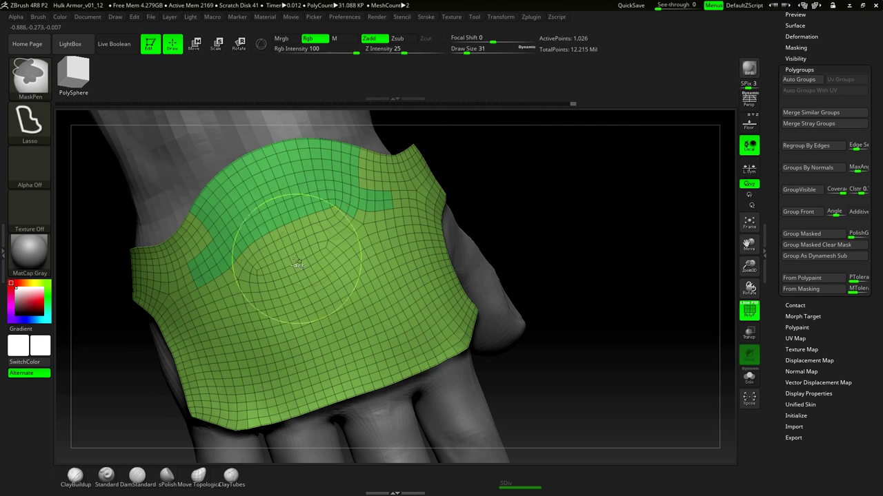
- Return to the mask, fill the area between its two arms, and preview the filled shape as a polygroup
key(ctrl+i)
mouse_move(200, 274)
ctrl+mouse_down()
mouse_move(195, 288)
mouse_move(365, 238)
mouse_move(397, 226)
mouse_move(388, 203)
ctrl+mouse_up()
mouse_move(314, 195)
ctrl+mouse_down()
mouse_move(322, 250)
mouse_move(341, 182)
ctrl+mouse_up()
key(ctrl+w)
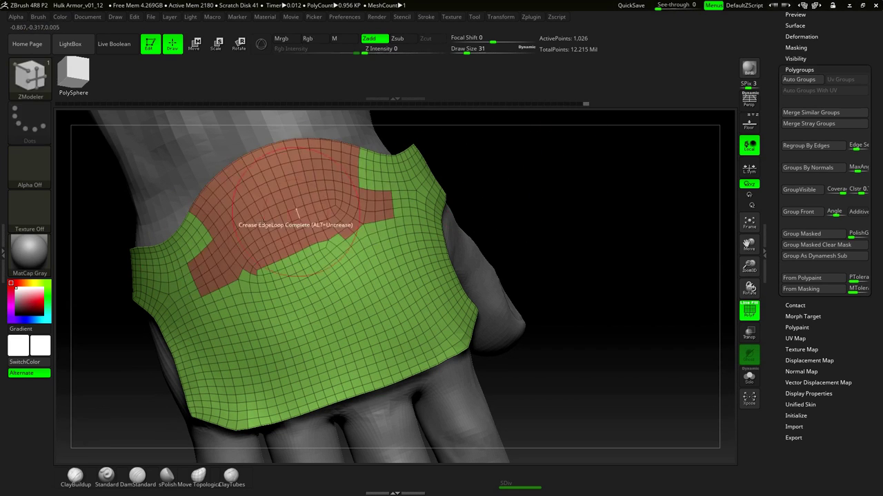
click(319, 174)
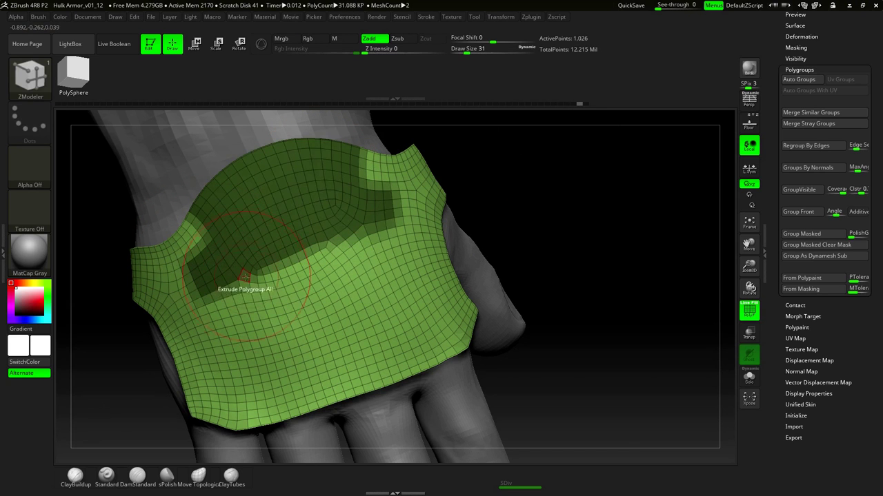
- Mask a wide central column from the upper shape down toward the fingers and group the whole masked area
alt+right_drag(288, 282, 301, 252)
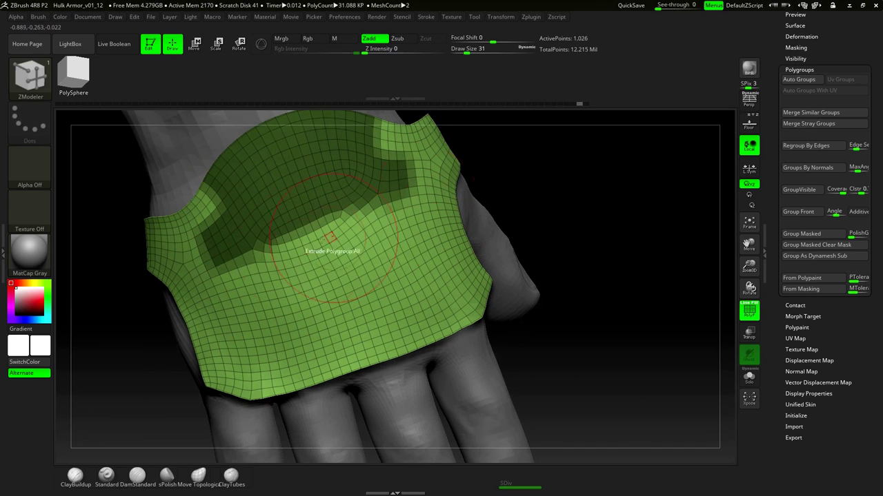
key(ctrl)
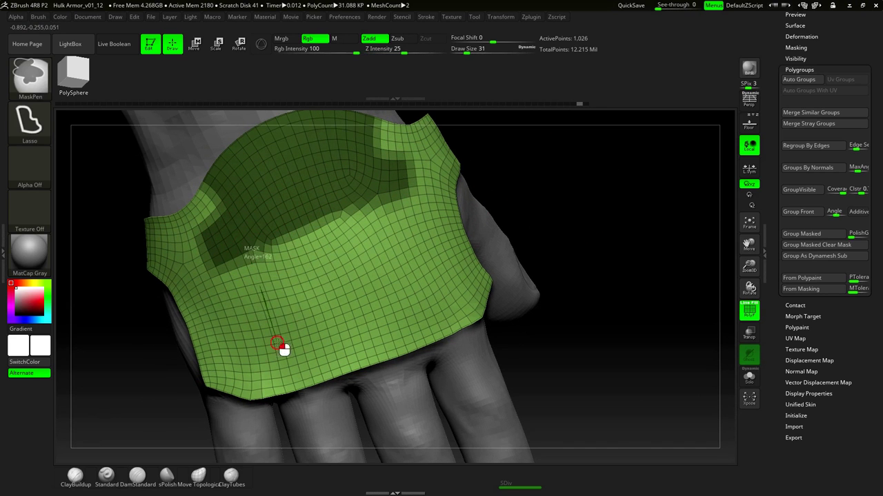
ctrl+drag(277, 341, 262, 274)
mouse_move(288, 344)
ctrl+mouse_down()
mouse_move(309, 375)
mouse_move(414, 339)
mouse_move(421, 321)
mouse_move(364, 189)
ctrl+mouse_up()
key(ctrl+w)
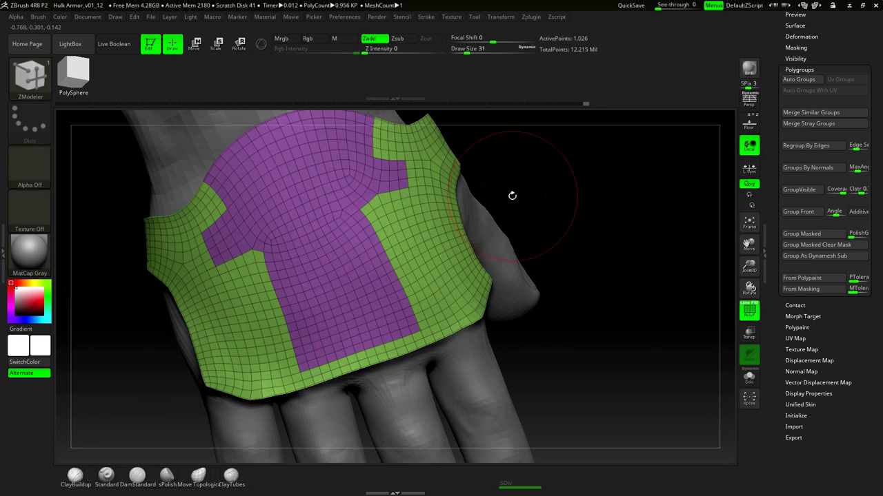
- Return to the mask, extend the central column closer to the plate's lower edge, and preview it as a polygroup
key(ctrl+z)
mouse_move(296, 373)
ctrl+mouse_down()
mouse_move(311, 387)
mouse_move(404, 357)
mouse_move(413, 329)
ctrl+mouse_up()
key(ctrl+w)
alt+drag(531, 249, 469, 236)
key(ctrl+z)
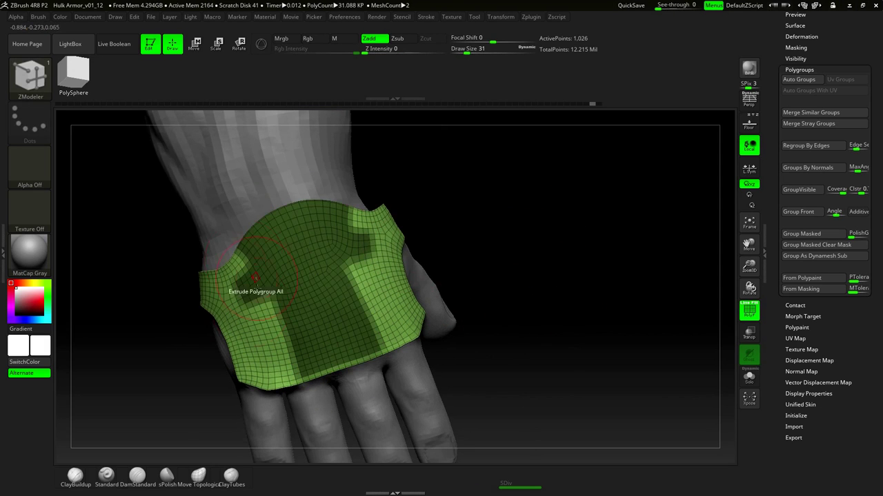
drag(514, 274, 240, 257)
key(ctrl)
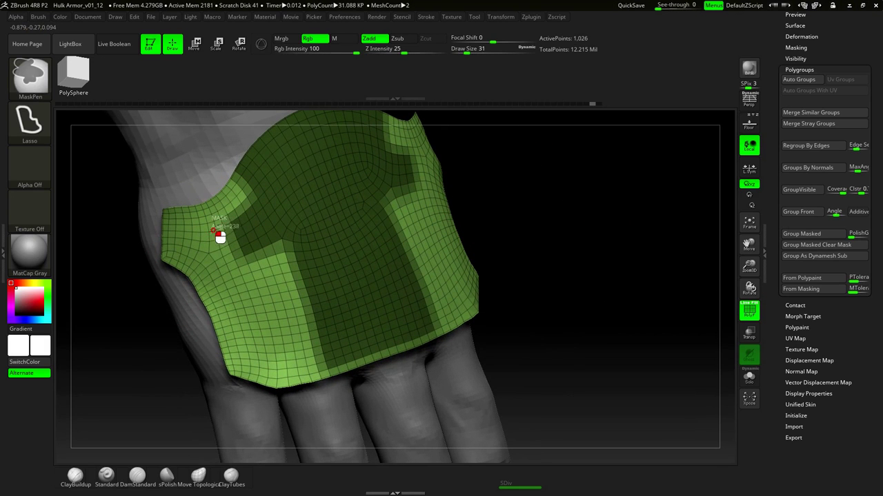
drag(230, 288, 230, 284)
key(ctrl+z)
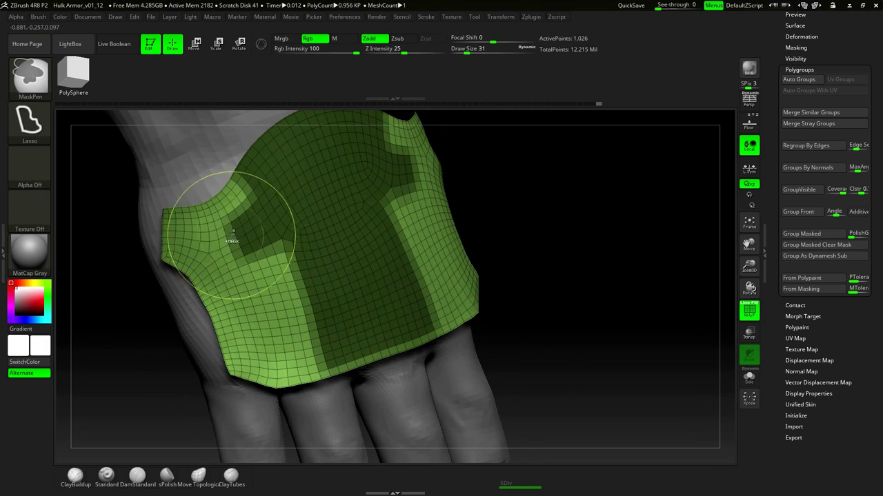
- Mask a narrow strip from the little-finger-side arm down to the plate's lower edge and preview the masked area as a polygroup
ctrl+drag(234, 219, 223, 224)
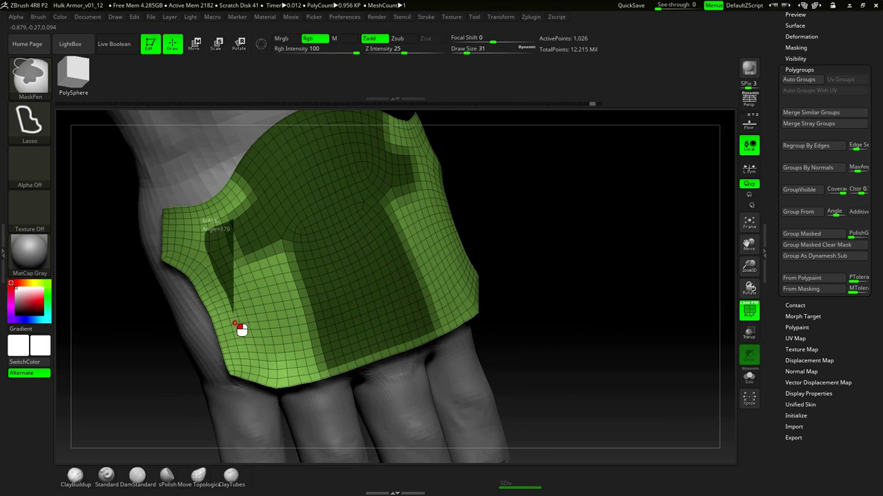
ctrl+drag(253, 382, 270, 379)
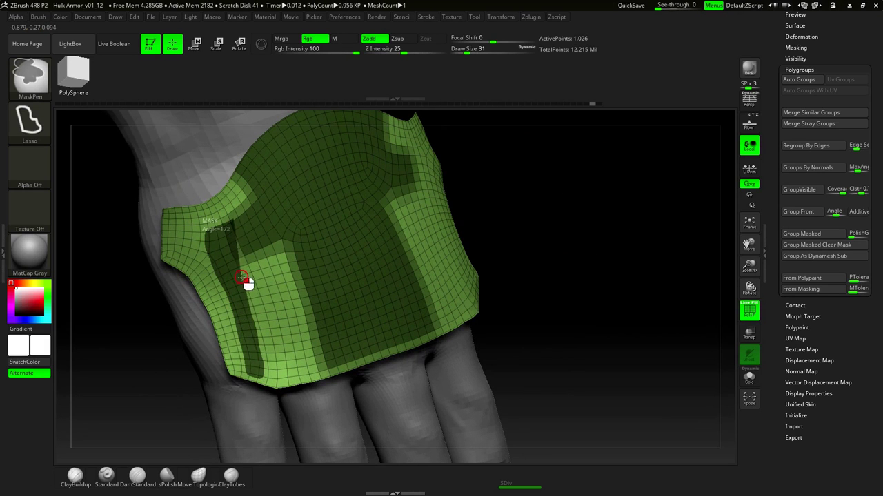
ctrl+drag(252, 247, 264, 237)
key(ctrl+w)
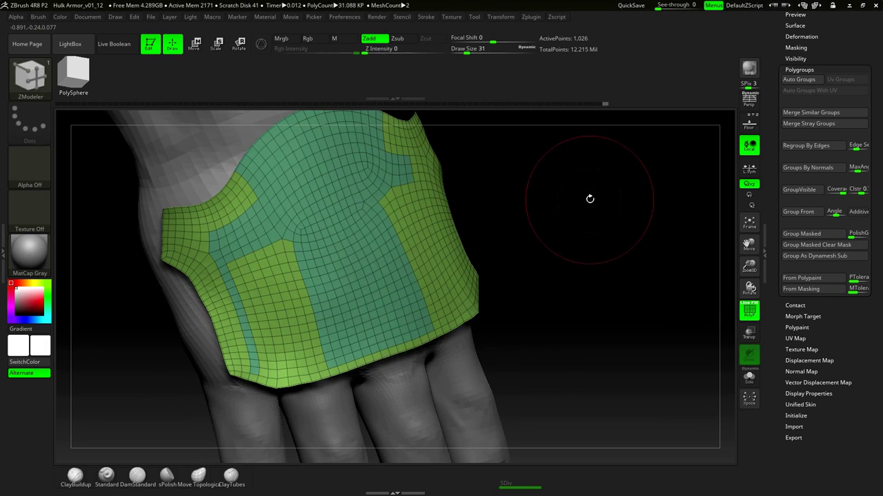
drag(594, 198, 545, 181)
- Return to the mask, add a matching narrow strip on the thumb side down to the lower corner, and preview it as a polygroup
key(ctrl+z)
key(ctrl)
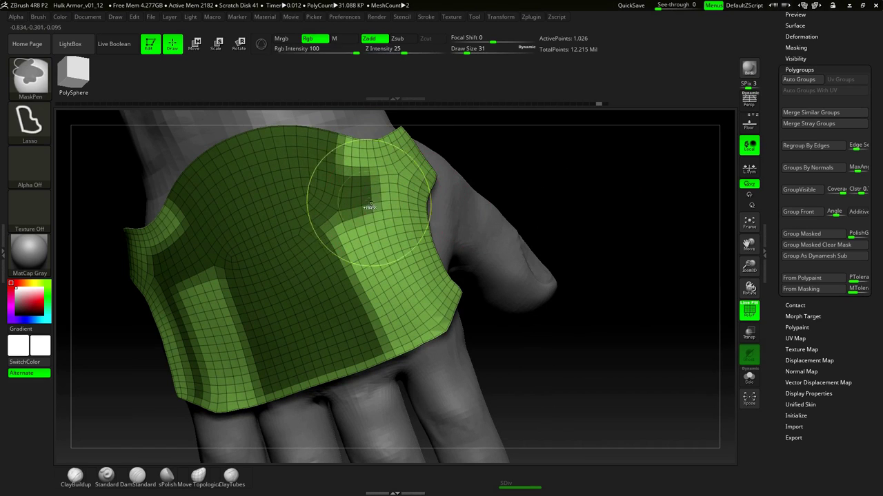
ctrl+drag(369, 199, 371, 216)
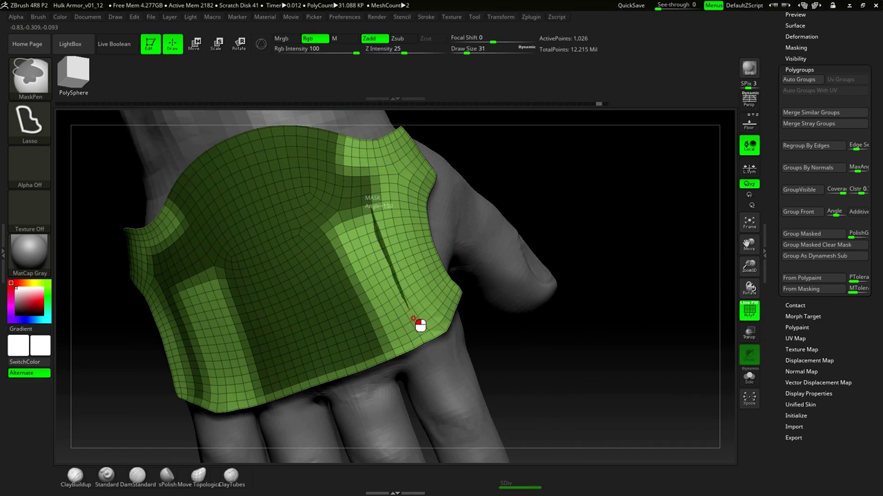
mouse_move(423, 329)
ctrl+mouse_down()
mouse_move(446, 337)
mouse_move(441, 320)
ctrl+mouse_up()
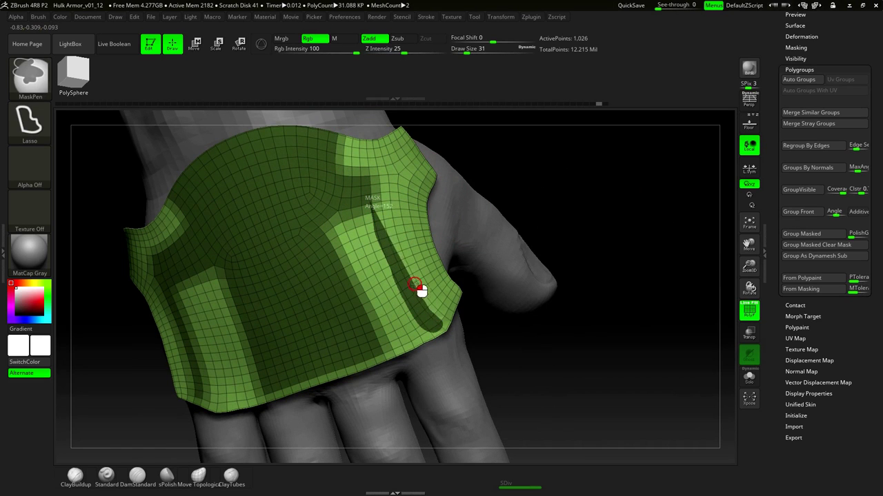
ctrl+drag(382, 180, 355, 175)
key(ctrl+w)
- Return to the mask, fill in the middle of the thumb-side strip, and preview the masked area as a polygroup
key(ctrl+z)
ctrl+drag(387, 249, 410, 274)
key(ctrl+w)
alt+drag(616, 190, 583, 169)
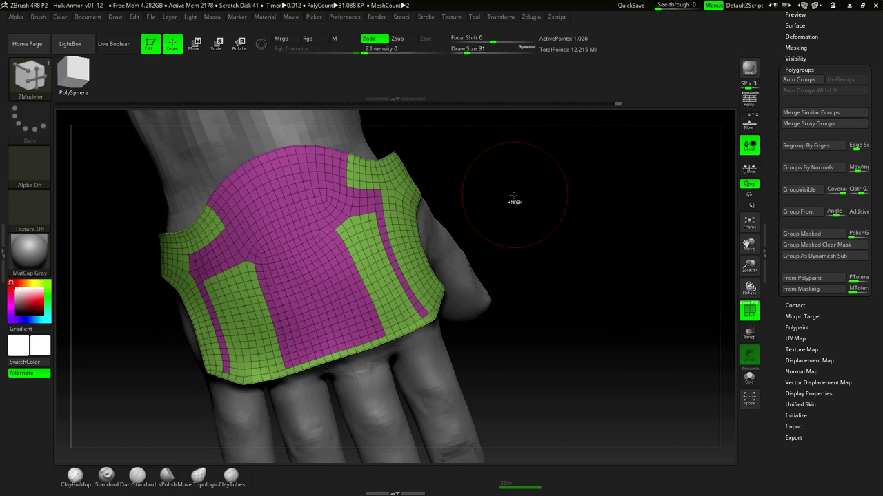
- Return to the mask and widen the narrow strip on the little-finger side along its full length
key(ctrl+z)
drag(515, 195, 530, 146)
ctrl+drag(225, 238, 229, 241)
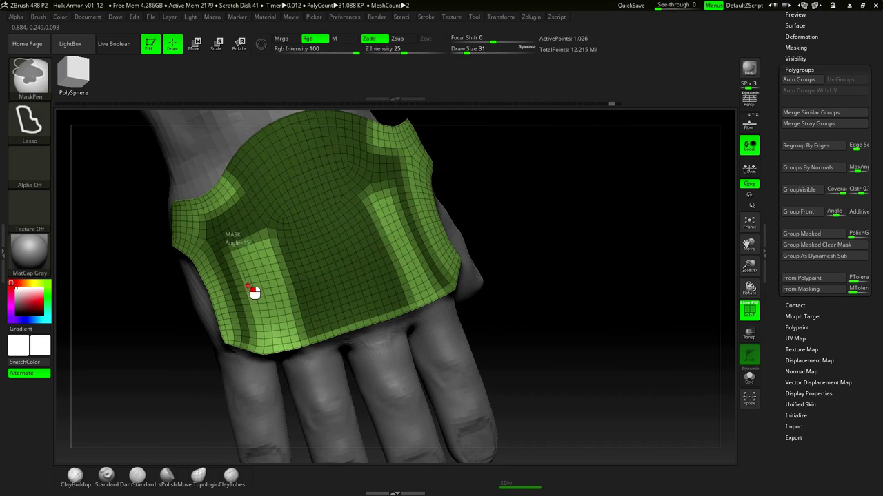
drag(266, 348, 253, 344)
ctrl+drag(232, 288, 228, 245)
- Widen the thumb-side strip toward the plate's outer edge and preview the masked area as a polygroup
mouse_move(571, 203)
mouse_down()
mouse_move(558, 225)
mouse_move(560, 202)
mouse_move(552, 202)
mouse_up()
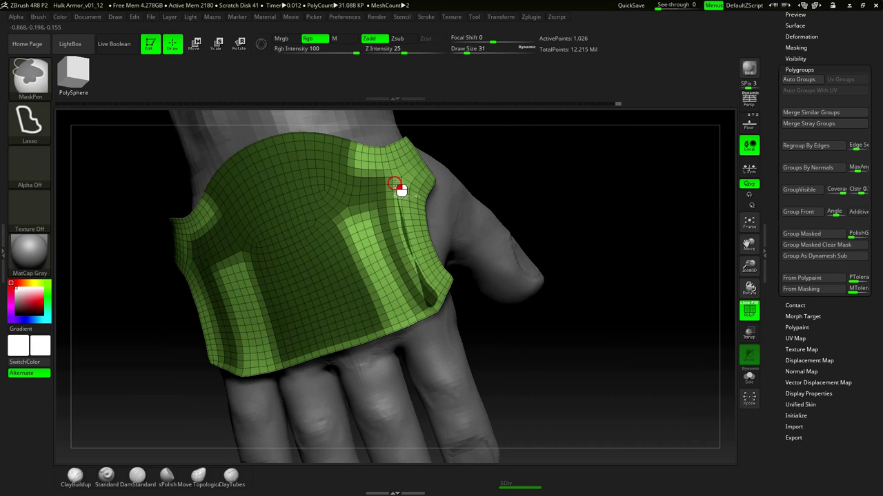
mouse_move(395, 181)
mouse_down()
mouse_move(384, 187)
mouse_move(393, 260)
mouse_up()
ctrl+drag(424, 306, 413, 306)
key(ctrl+w)
mouse_move(526, 191)
alt+mouse_down()
mouse_move(559, 143)
mouse_move(651, 190)
alt+mouse_up()
- Return to the mask, touch up its upper corner on the little-finger side, and turn the masked area into a polygroup
key(ctrl+z)
mouse_move(181, 240)
ctrl+mouse_down()
mouse_move(159, 179)
mouse_move(206, 189)
ctrl+mouse_up()
alt+drag(603, 152, 586, 226)
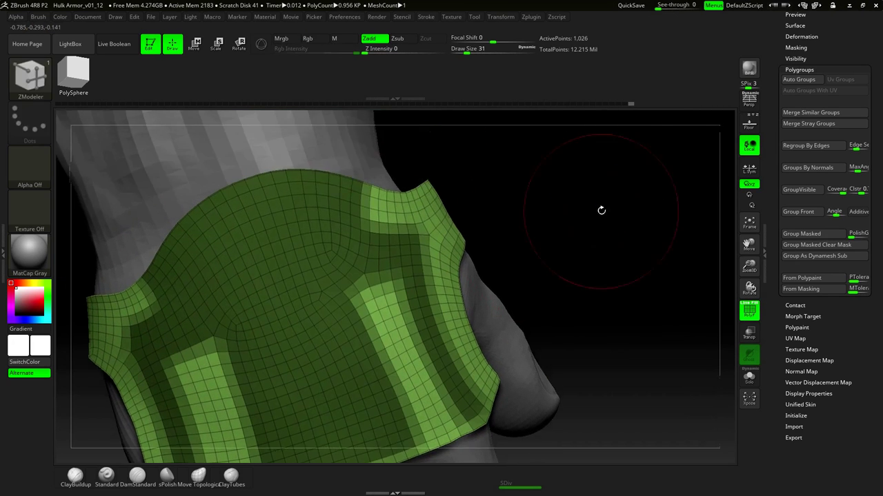
mouse_move(391, 245)
ctrl+mouse_down()
mouse_move(331, 166)
mouse_move(366, 261)
ctrl+mouse_up()
key(ctrl+z)
key(ctrl+w)
alt+drag(512, 193, 580, 193)
- Straighten the central column's border on the little-finger side with the Move Topological brush, using draw sizes 29 and 22
key(5)
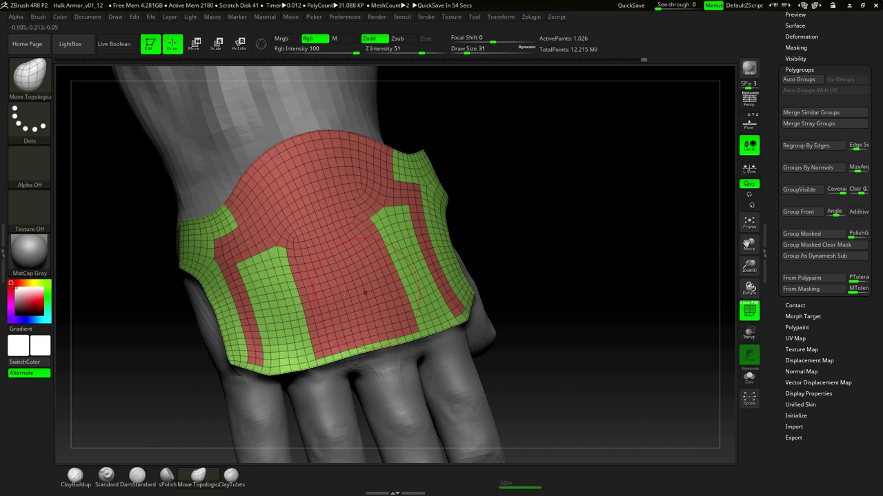
drag(563, 280, 607, 251)
key(space)
drag(283, 262, 281, 262)
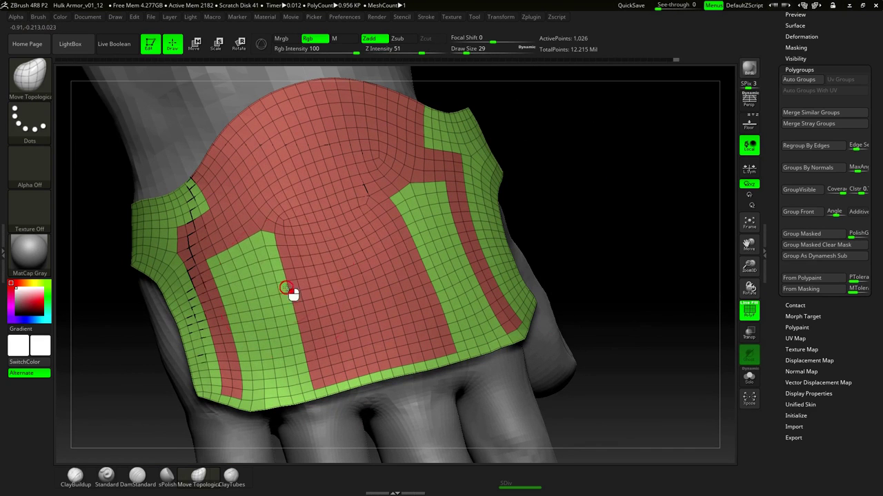
drag(313, 390, 317, 390)
drag(304, 348, 307, 347)
drag(293, 305, 296, 304)
drag(315, 389, 317, 388)
key(space)
click(330, 335)
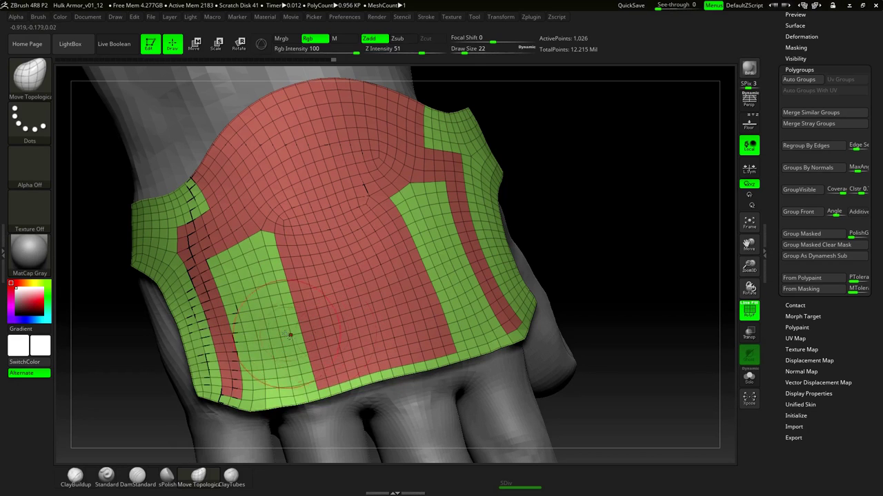
key(w)
ctrl+click(314, 297)
key(q)
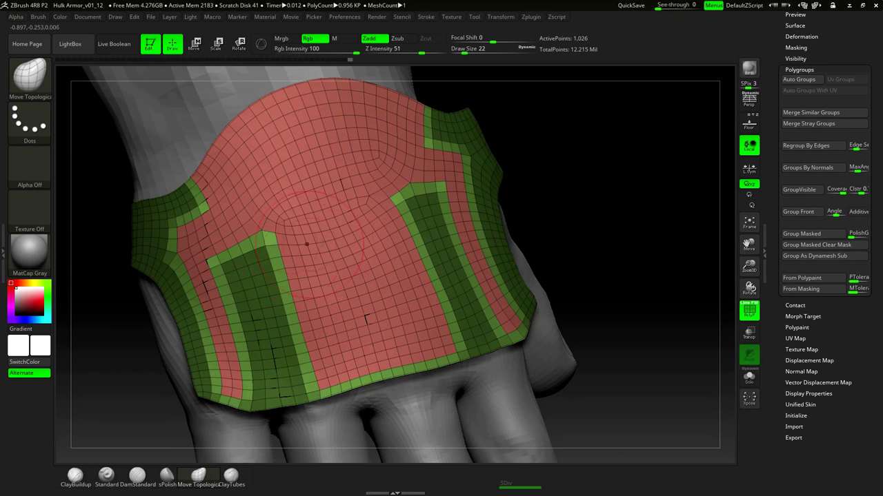
key(space)
click(416, 251)
drag(546, 213, 581, 212)
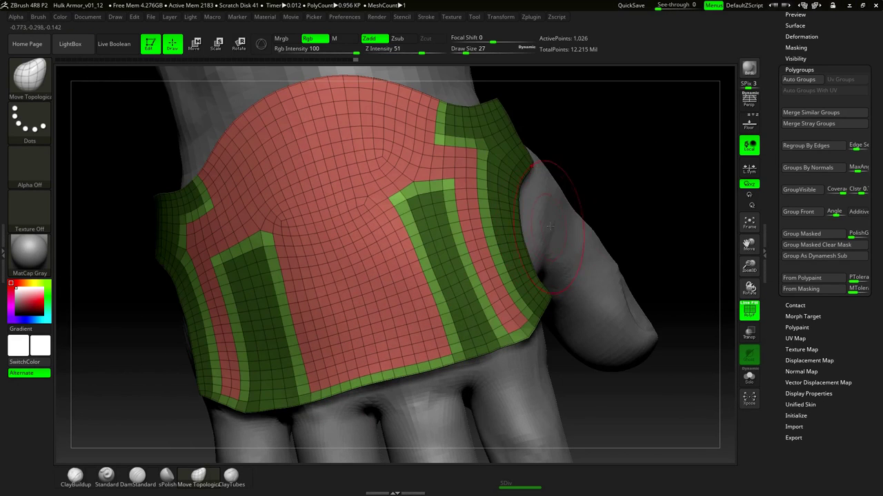
ctrl+drag(657, 168, 666, 176)
- Nudge the central column's thumb-side border inward along its length to straighten it
key(space)
drag(415, 262, 409, 264)
drag(436, 312, 431, 314)
drag(451, 354, 444, 356)
drag(420, 287, 415, 286)
- Reshape the top edge of the thumb-side green inset with a smaller brush at draw size 11
key(space)
click(405, 203)
drag(391, 196, 428, 182)
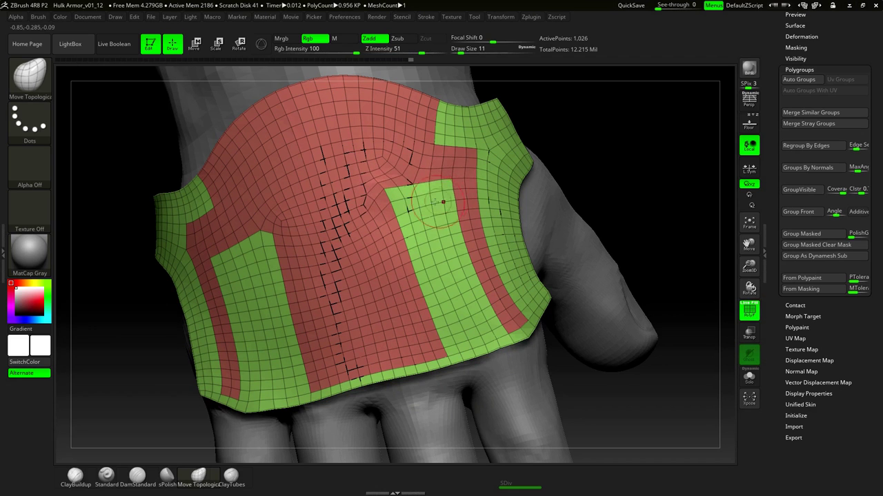
key(space)
click(447, 189)
- Smooth the border between the thumb-side inset and its narrow outer strip, using draw sizes 29 and 11
drag(647, 181, 609, 181)
mouse_move(473, 249)
mouse_down()
mouse_move(481, 249)
mouse_move(487, 289)
mouse_up()
drag(717, 189, 691, 189)
drag(494, 304, 498, 303)
key(space)
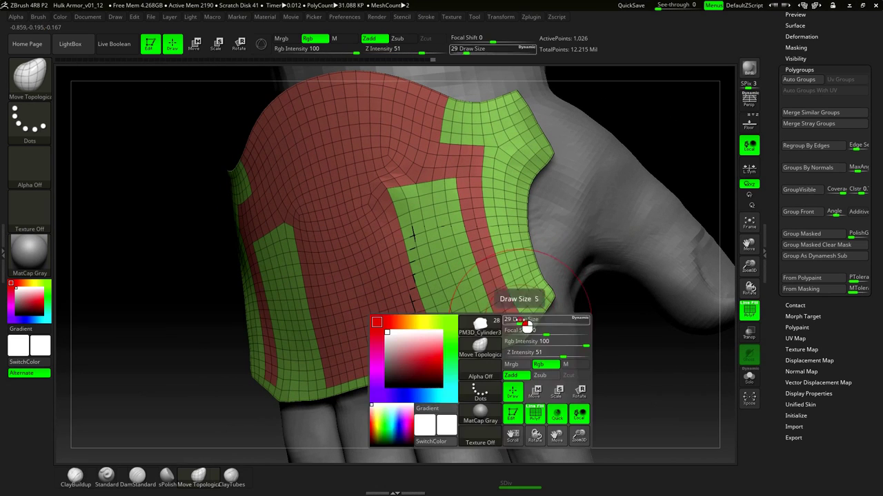
click(511, 325)
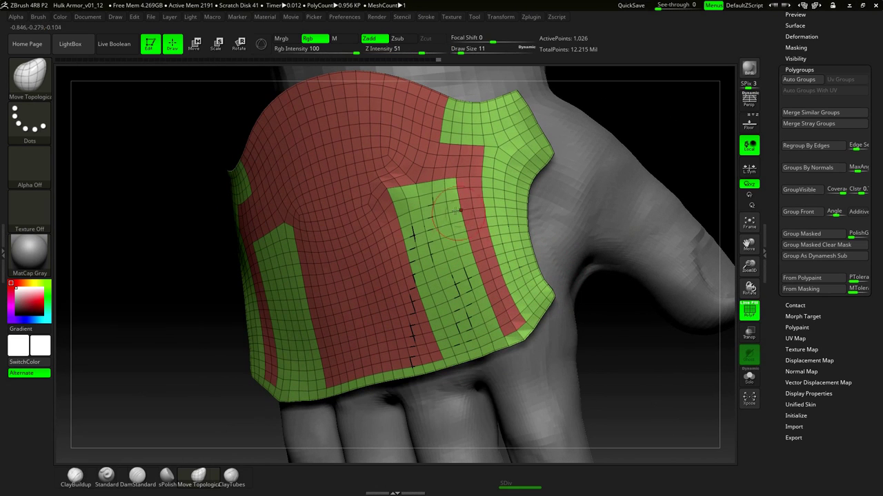
- Sharpen the top edge of the little-finger-side green inset with the brush at draw size 5
drag(644, 107, 603, 111)
key(space)
click(282, 223)
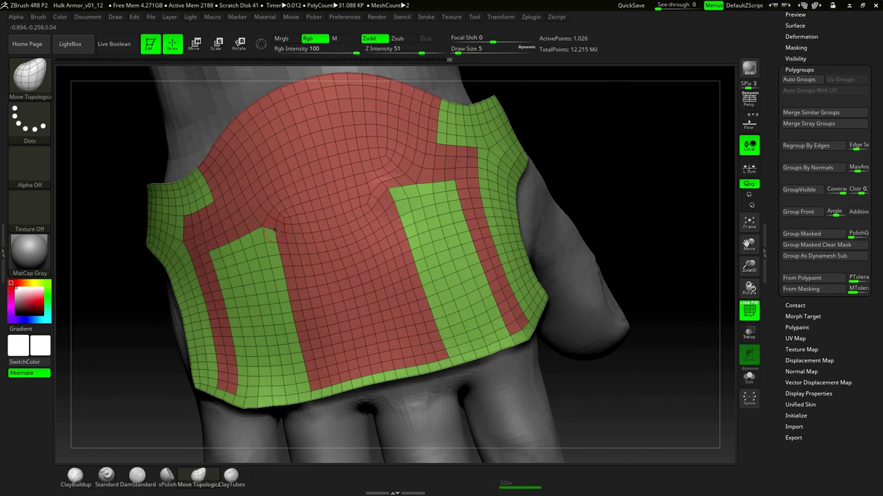
drag(260, 234, 248, 236)
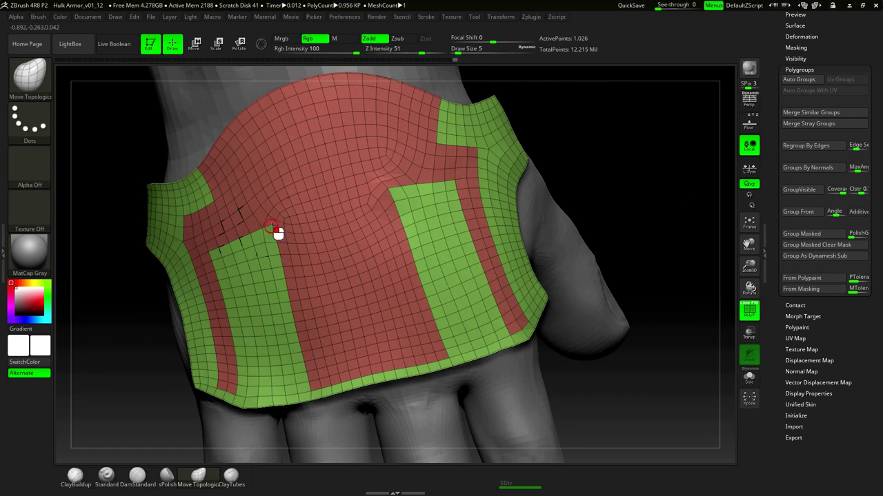
- Round and clean the inner corner of the upper little-finger-side tab, reducing the brush to draw sizes 7 and 9
key(space)
click(388, 195)
mouse_move(585, 152)
mouse_down()
mouse_move(599, 151)
mouse_move(530, 113)
mouse_up()
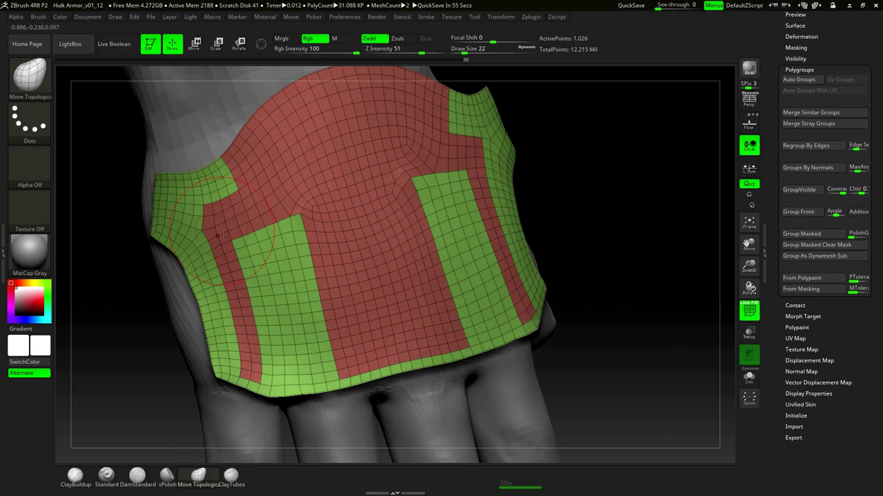
key(space)
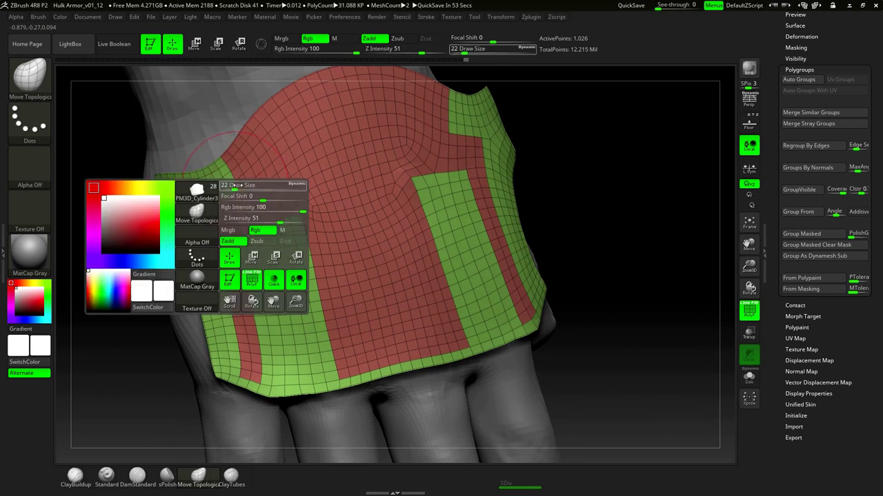
drag(243, 192, 233, 197)
key(space)
drag(596, 164, 626, 164)
key(space)
drag(237, 193, 231, 193)
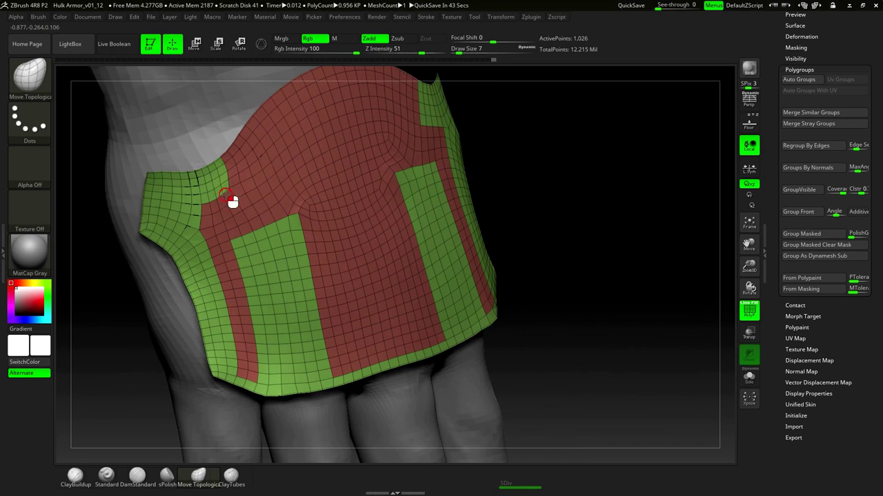
key(space)
drag(201, 205, 205, 206)
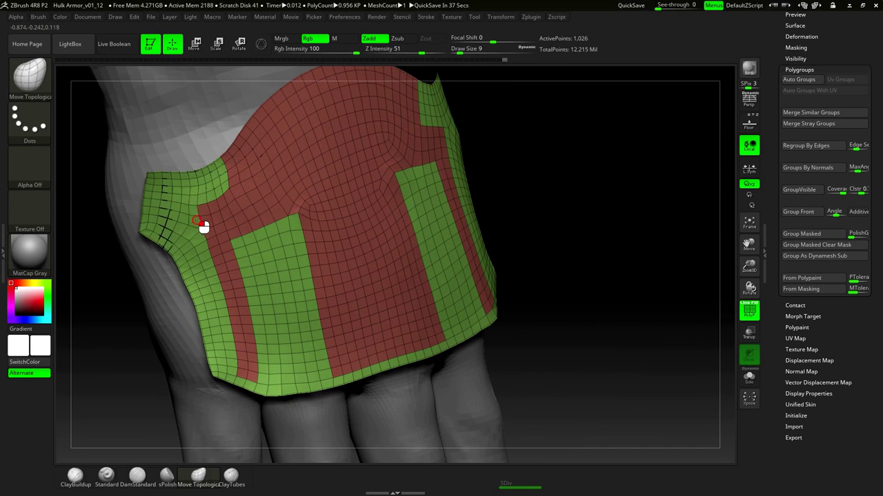
- Nudge the inner corner of the upper thumb-side tab to match the opposite one, using draw size 9
drag(550, 183, 380, 150)
drag(529, 99, 375, 147)
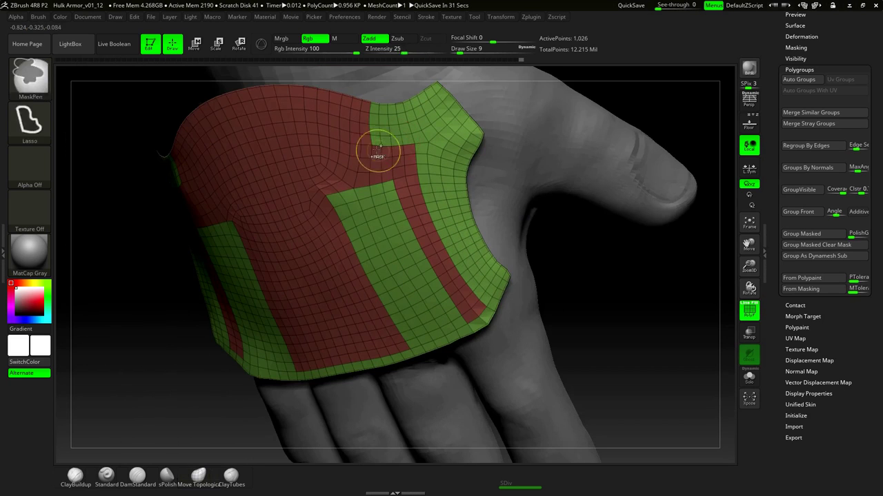
drag(604, 80, 371, 143)
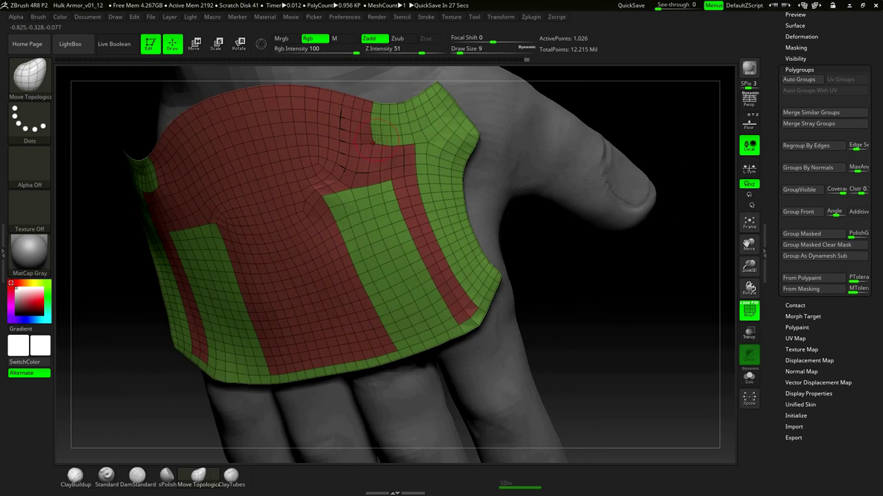
drag(612, 80, 637, 85)
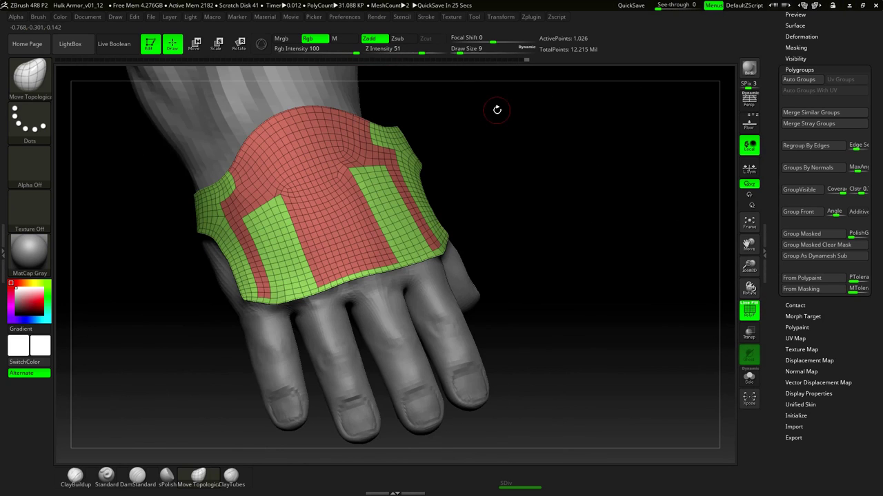
- Extrude the hand plate's central panel polygroup into a raised panel with the ZModeler brush and toggle the wireframe display
key(b)
key(z)
key(m)
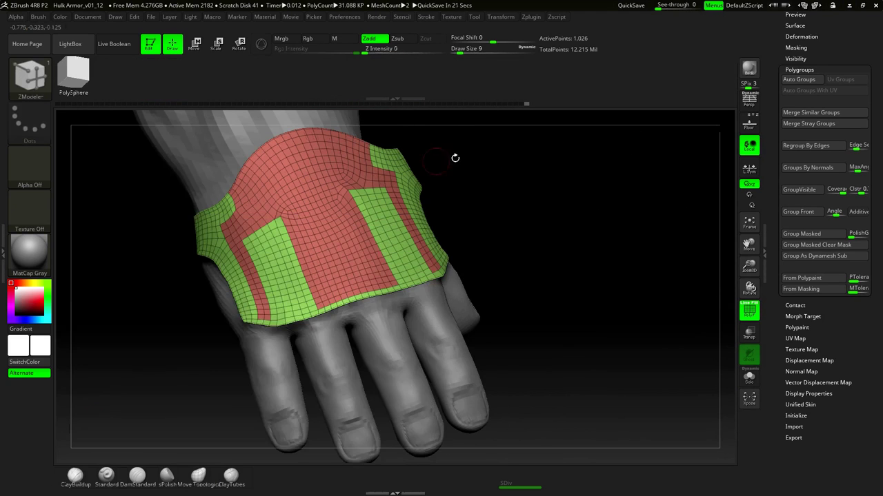
mouse_move(476, 156)
mouse_down()
mouse_move(461, 175)
mouse_move(544, 189)
mouse_move(355, 233)
mouse_move(391, 217)
mouse_move(383, 212)
mouse_move(384, 225)
mouse_move(380, 217)
mouse_up()
drag(533, 209, 615, 195)
key(shift+f)
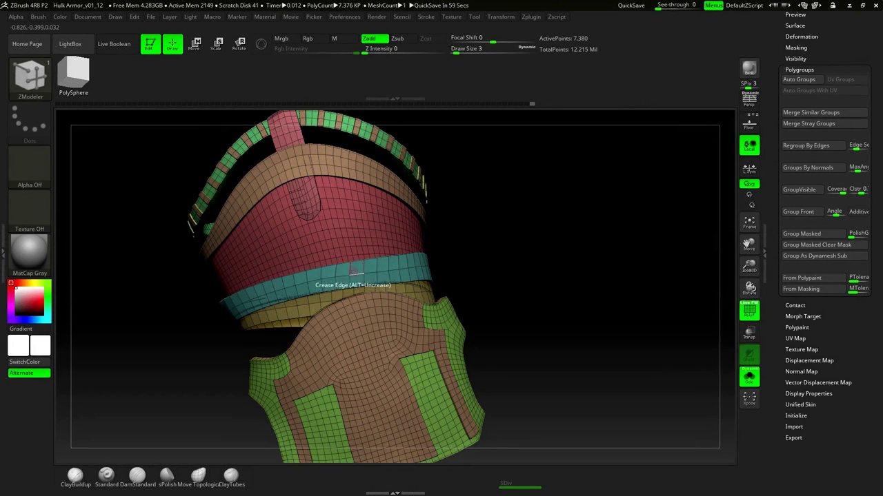
- Mask everything except the teal wrist band and lay a transpose move line from it up the forearm
key(w)
ctrl+click(379, 283)
drag(402, 281, 388, 215)
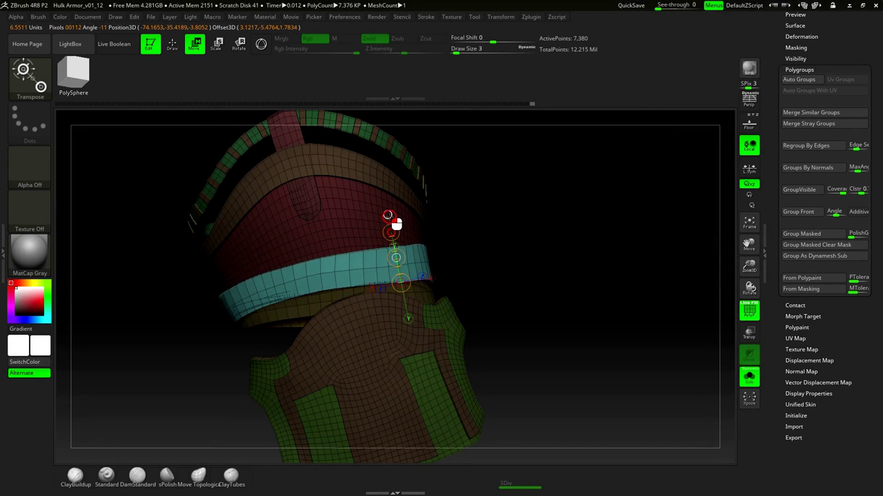
mouse_move(551, 231)
mouse_down()
mouse_move(477, 235)
mouse_move(460, 284)
mouse_move(632, 317)
mouse_move(624, 299)
mouse_move(637, 299)
mouse_up()
- Isolate the yellow wrist band beneath the teal one, lay transpose move lines from it, and return to the unmasked hand plate
ctrl+click(447, 298)
drag(517, 297, 587, 298)
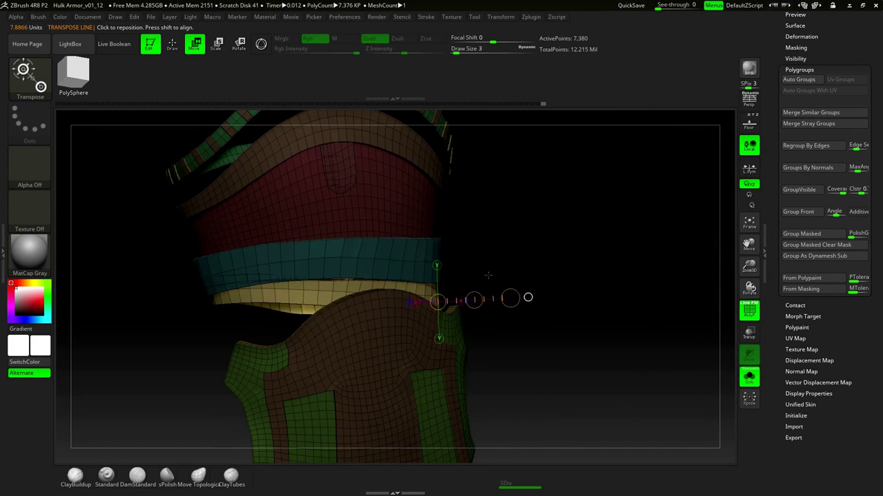
drag(318, 305, 310, 237)
drag(483, 246, 507, 269)
drag(507, 269, 535, 284)
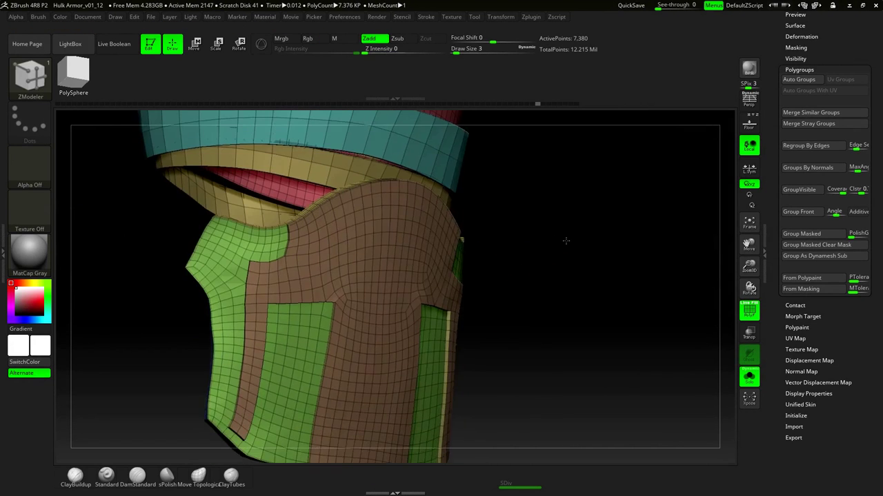
mouse_move(568, 241)
mouse_down()
mouse_move(569, 268)
mouse_move(565, 254)
mouse_up()
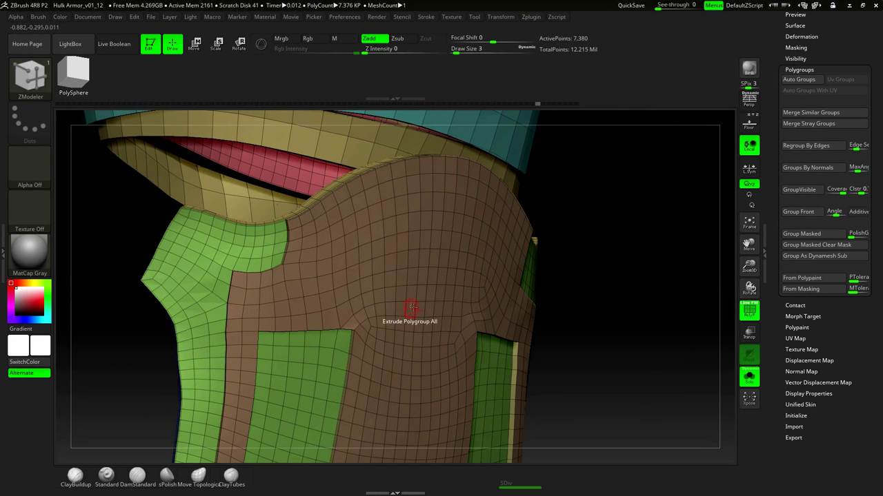
- Check the hand plate and wrist bands from several angles in smoothed preview without the wireframe
drag(623, 262, 515, 284)
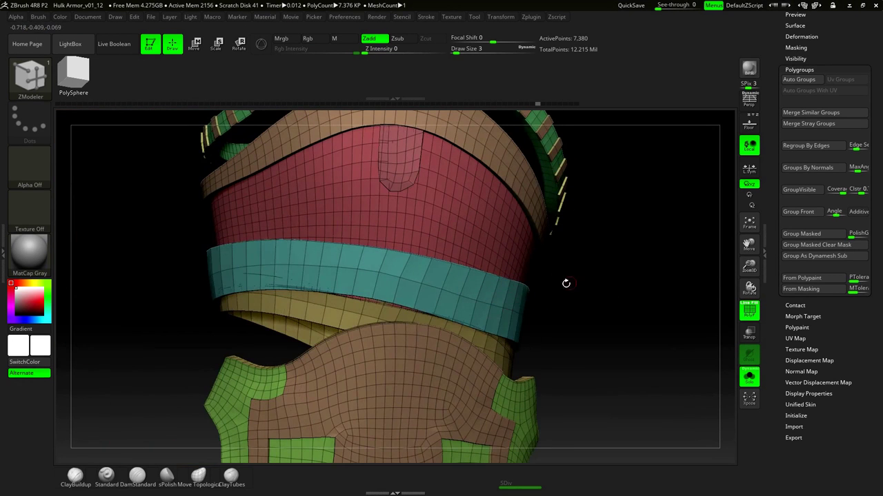
key(d)
key(shift)
key(shift+f)
mouse_move(604, 310)
mouse_down()
mouse_move(547, 219)
mouse_move(572, 292)
mouse_move(531, 285)
mouse_up()
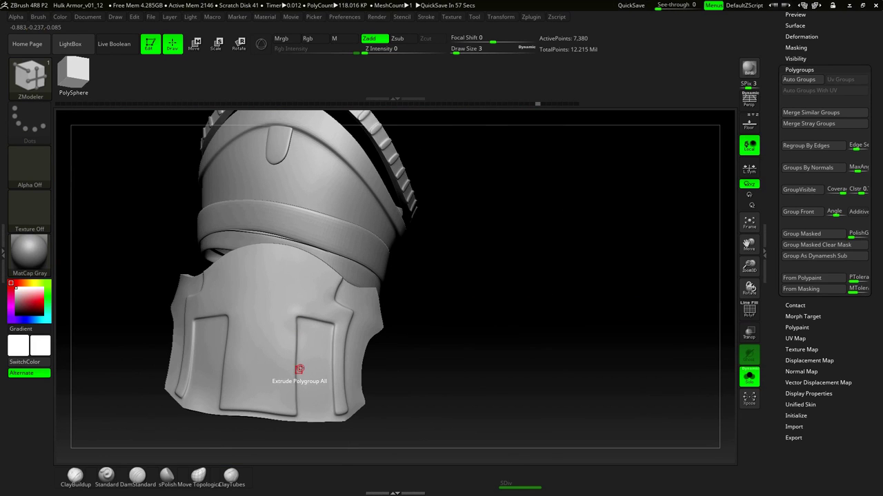
alt+drag(478, 196, 460, 278)
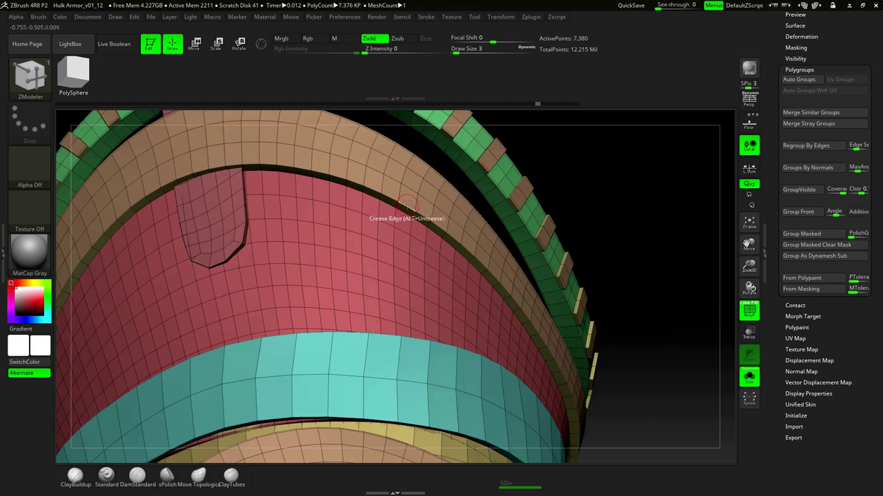
- Set the ZModeler edge action to crease complete edge loops and compare the forearm rim with its smoothed preview
key(space)
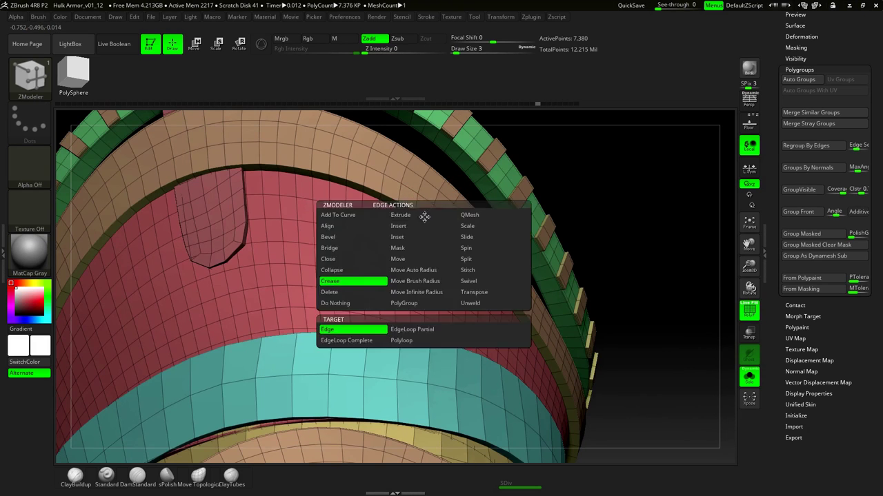
click(335, 303)
click(346, 340)
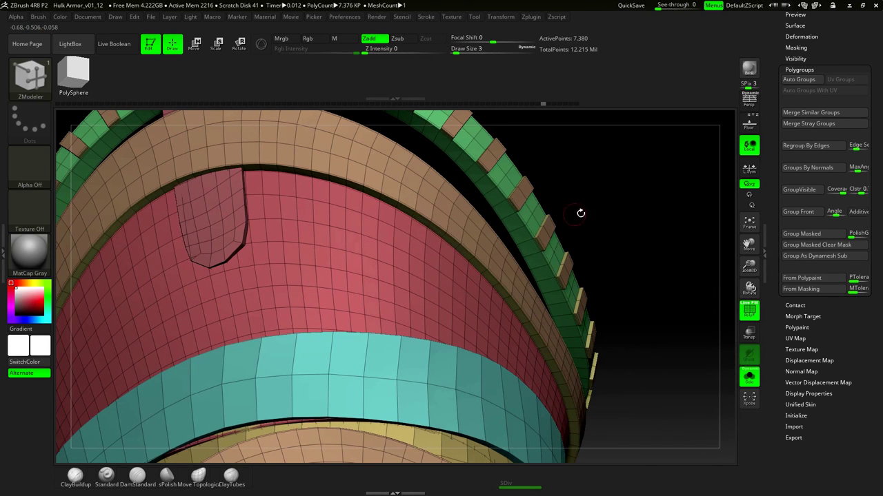
key(d)
key(shift+f)
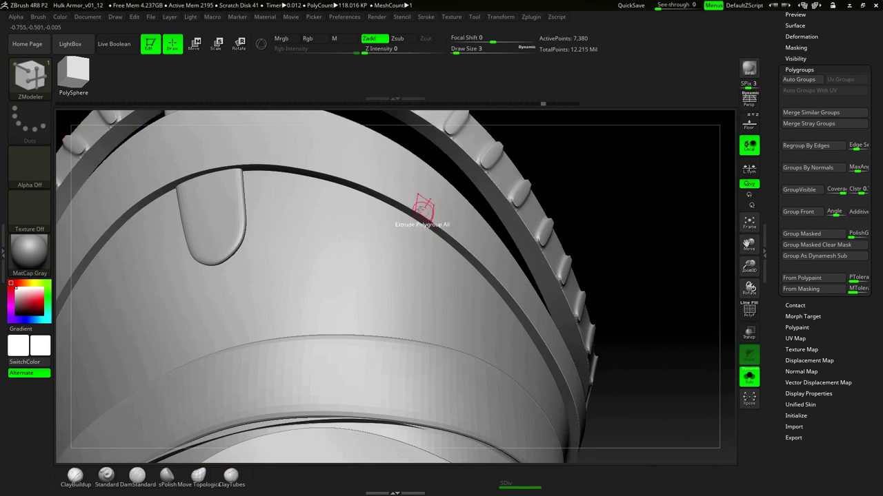
key(shift+d)
key(shift+f)
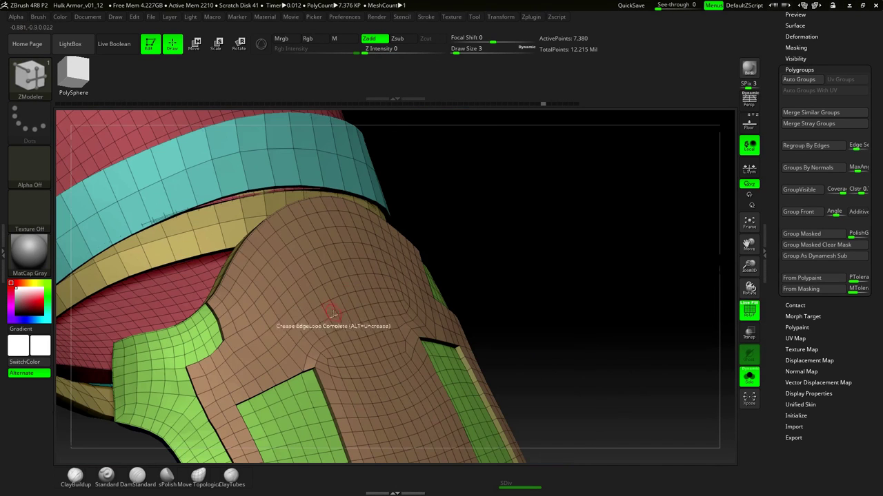
- Isolate the hand plate's raised central panel polygroup, crease its border edges, and show the whole mesh again
click(198, 476)
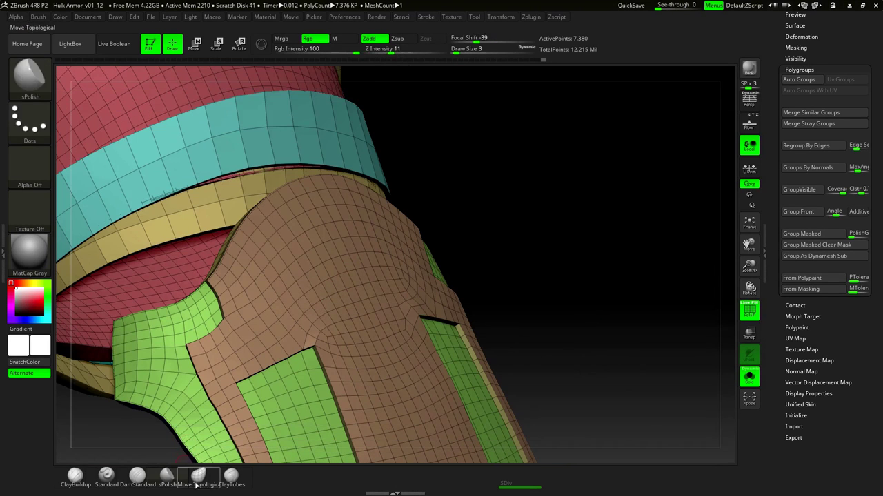
ctrl+shift+click(336, 288)
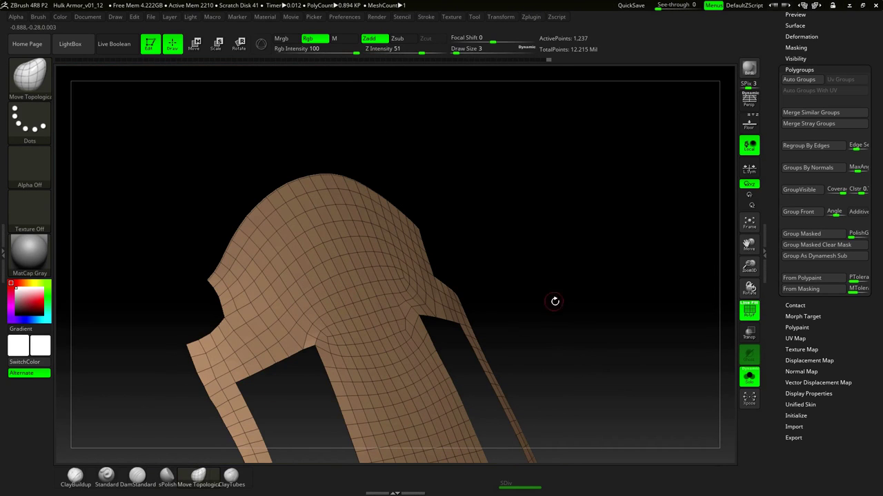
drag(554, 301, 272, 176)
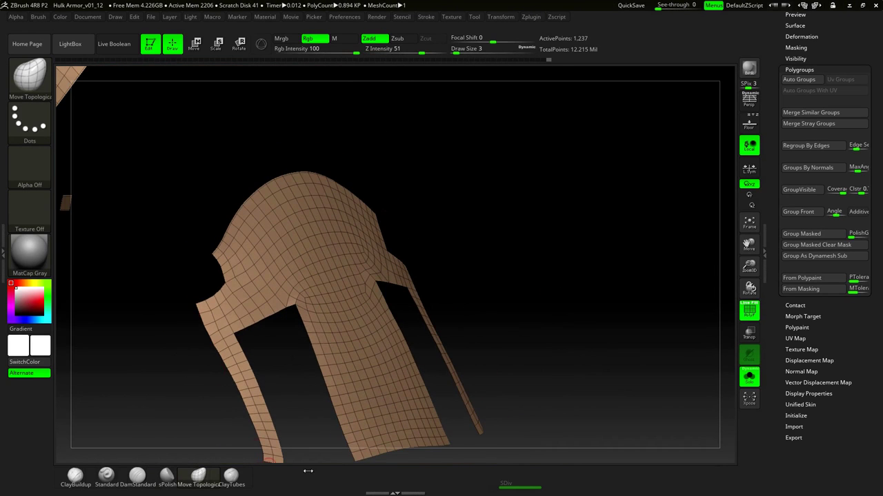
scroll(859, 228, up, 5)
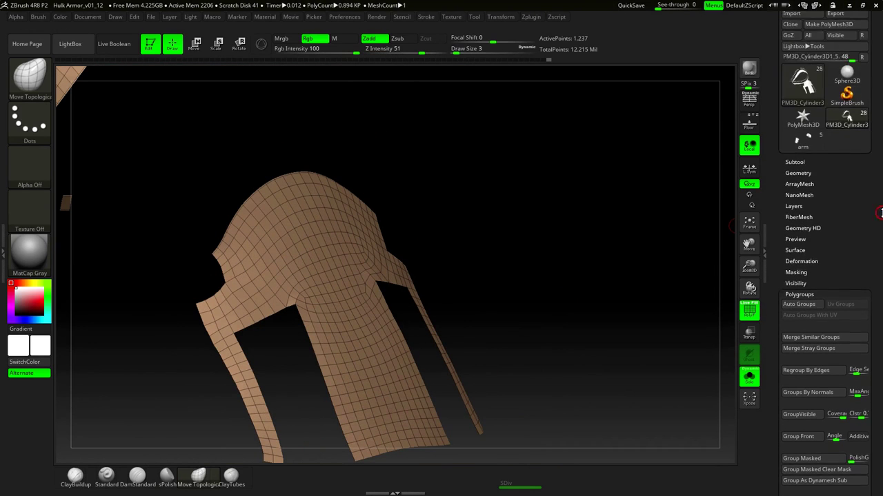
key(shift)
click(800, 214)
scroll(804, 282, down, 2)
click(798, 280)
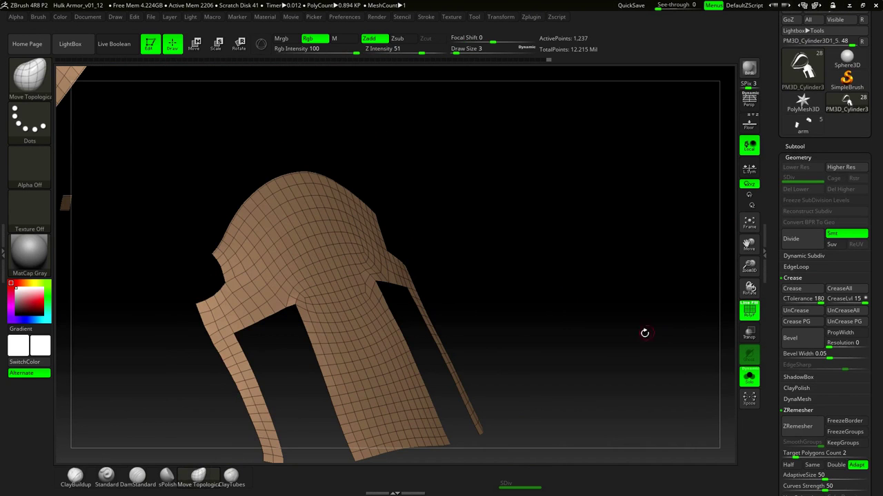
drag(643, 335, 685, 285)
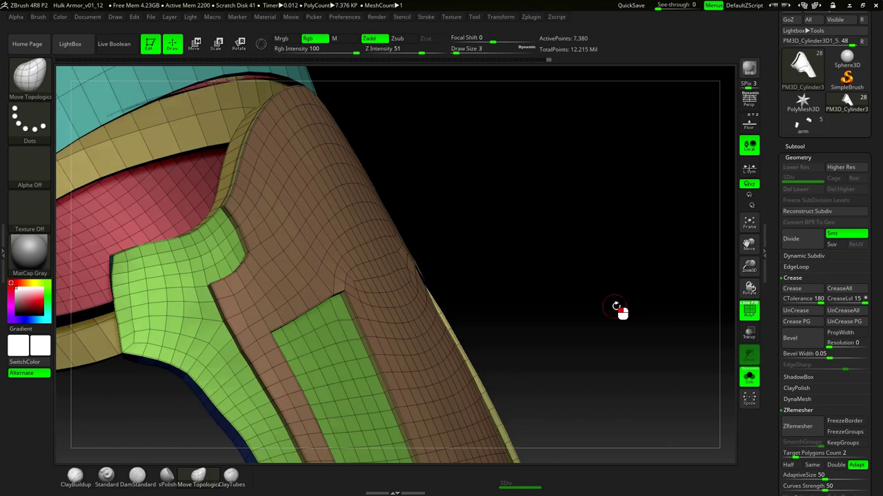
- Examine the raised panel's creased outline and cutout corners in wireframe and smoothed preview
drag(616, 310, 659, 312)
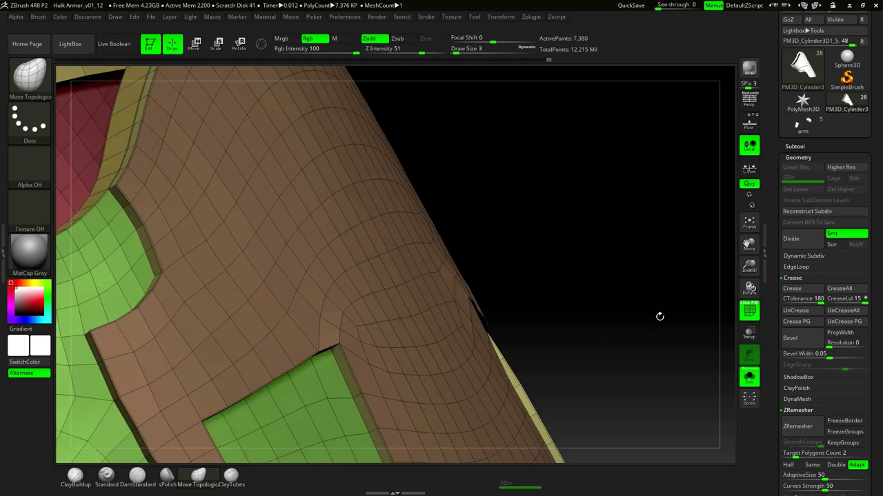
drag(554, 222, 466, 246)
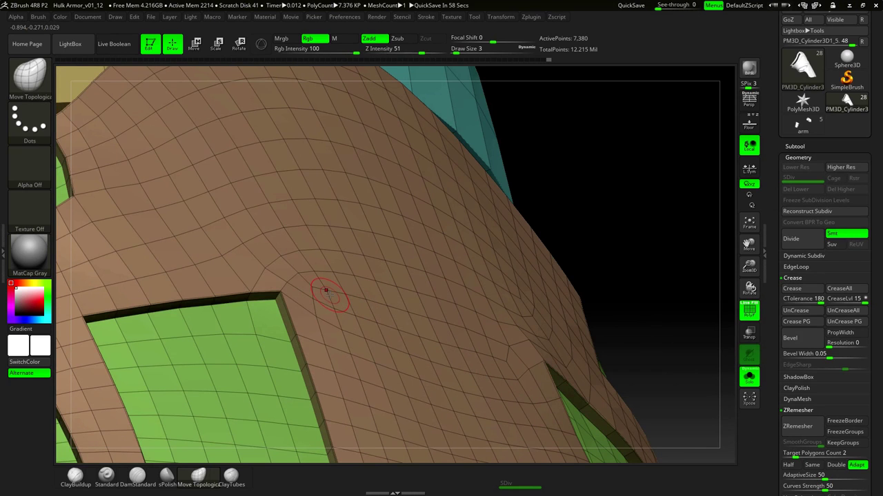
drag(627, 266, 724, 286)
drag(606, 306, 608, 295)
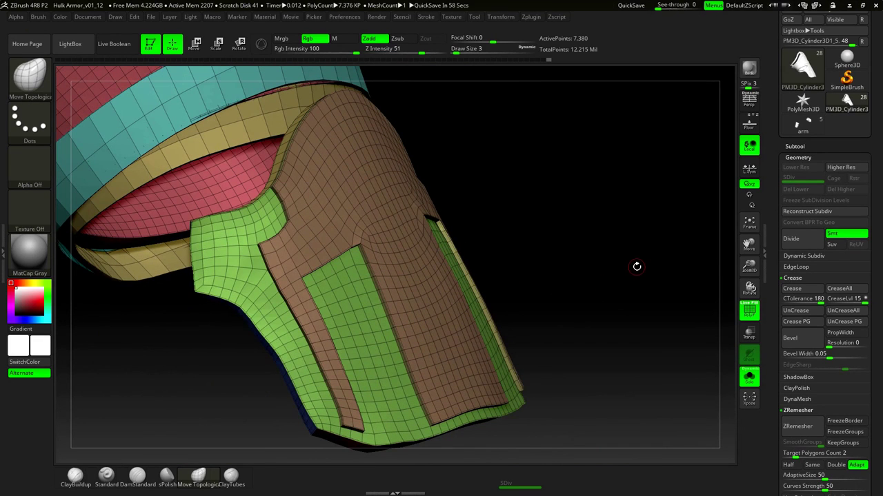
drag(636, 266, 562, 220)
key(shift+f)
key(d)
key(d)
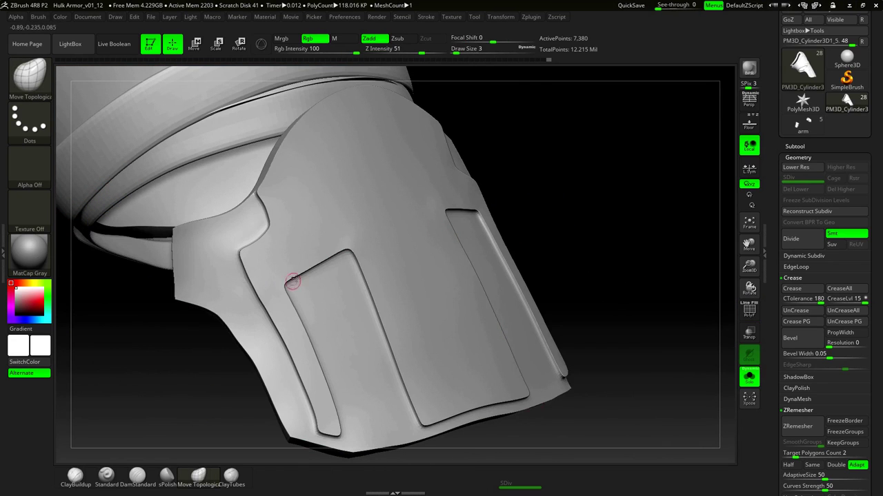
drag(545, 193, 587, 207)
drag(587, 207, 571, 188)
drag(449, 120, 355, 207)
- Isolate the side-wall strips around the raised hand panel, crease their borders, and restore the full mesh
key(shift+f)
key(shift+d)
key(shift+d)
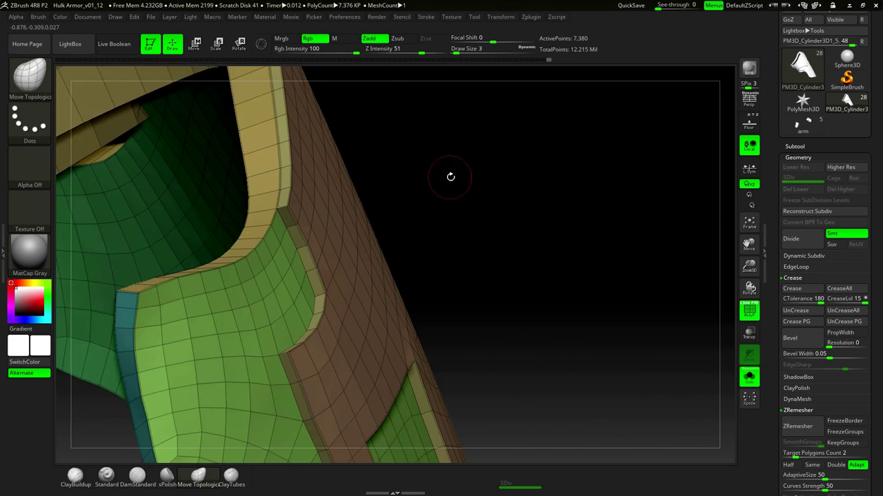
drag(454, 178, 307, 270)
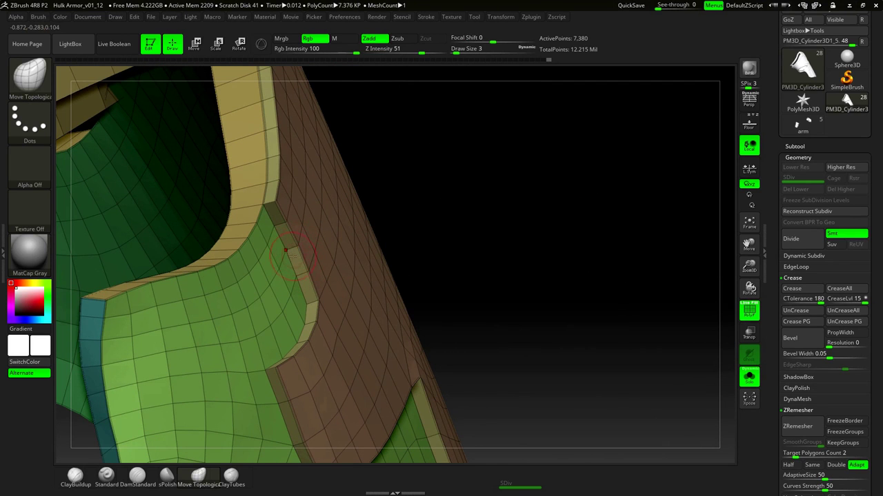
ctrl+shift+click(301, 277)
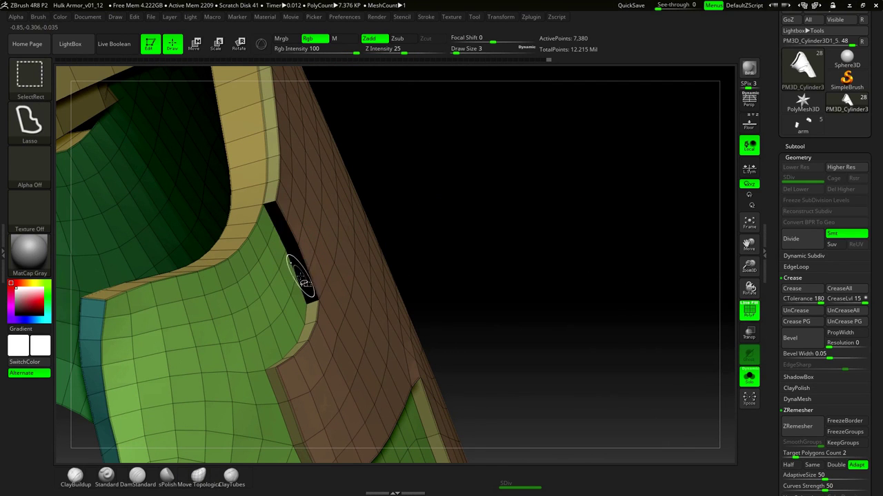
ctrl+shift+click(273, 201)
ctrl+shift+drag(428, 163, 447, 198)
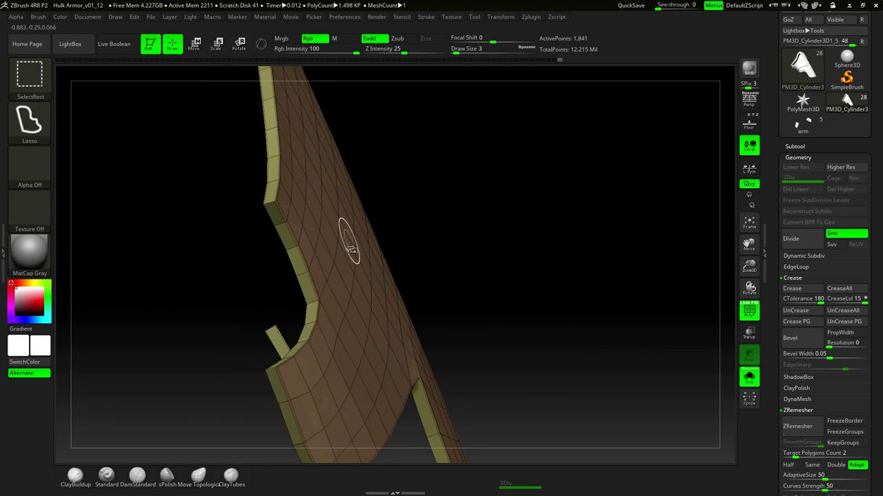
ctrl+shift+click(278, 334)
key(ctrl+z)
drag(545, 219, 490, 238)
ctrl+shift+click(276, 336)
drag(383, 199, 331, 222)
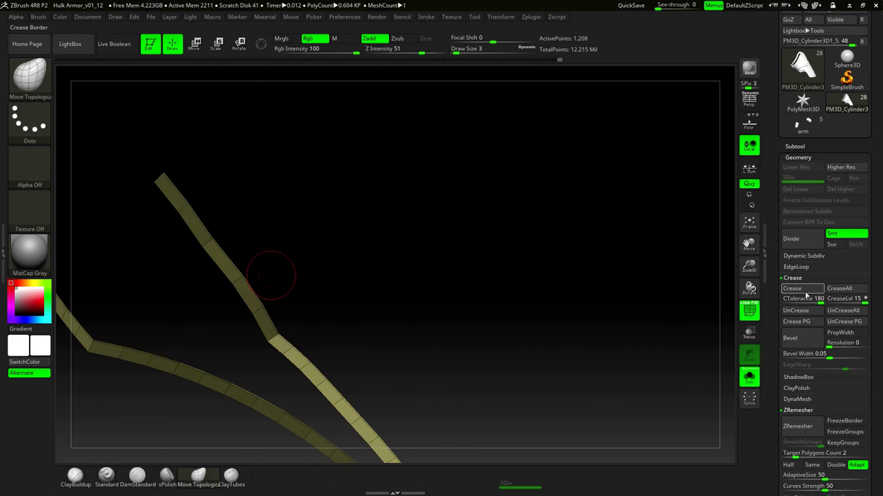
ctrl+shift+click(271, 276)
- Set the ZModeler crease target to a single edge and crease the side-wall corner edge at the panel's finger end
mouse_move(434, 288)
mouse_down()
mouse_move(384, 256)
mouse_move(512, 242)
mouse_move(339, 237)
mouse_up()
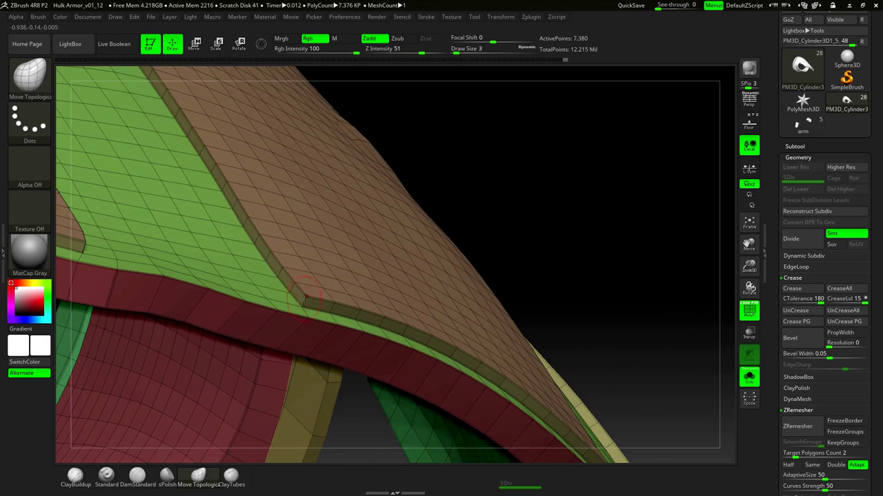
drag(596, 232, 534, 184)
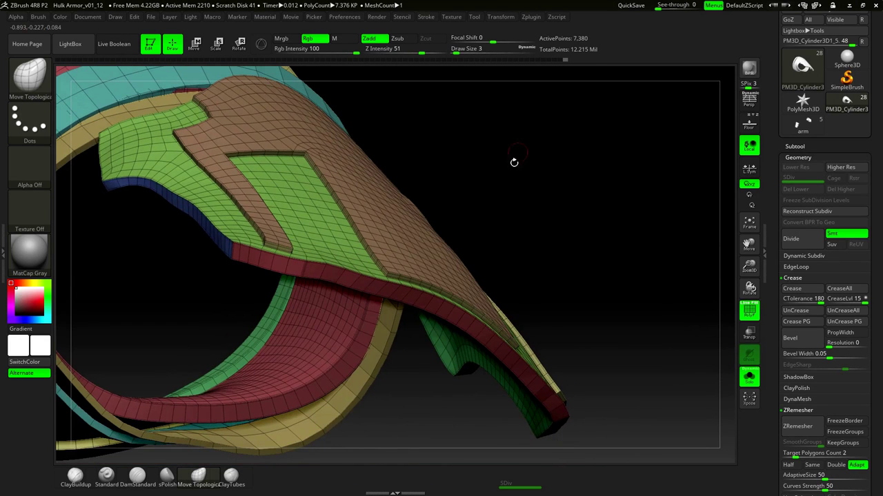
alt+drag(485, 199, 611, 182)
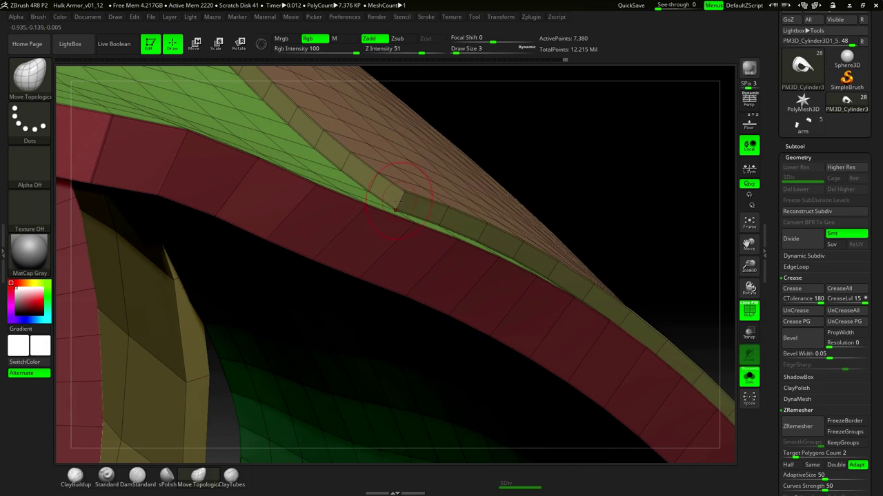
key(b)
key(Escape)
key(b)
key(z)
key(m)
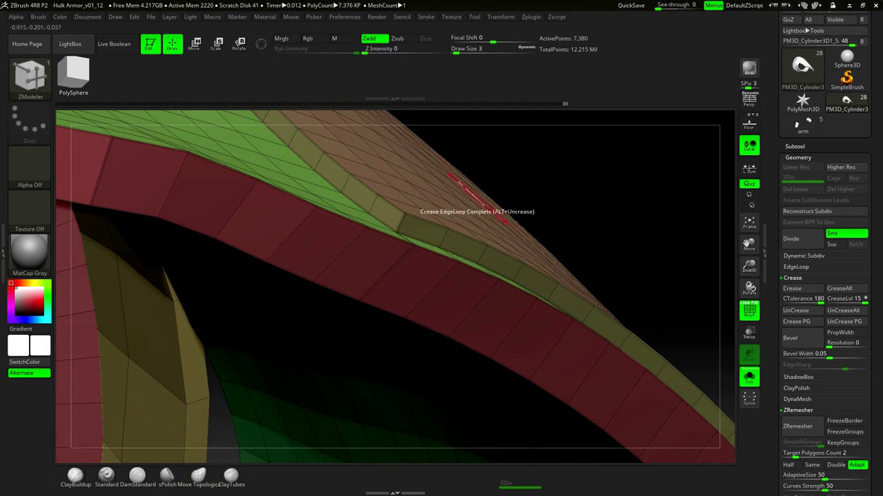
key(space)
click(308, 332)
drag(578, 185, 428, 173)
click(354, 195)
- Crease the side-wall corner edges around the panel's side notch and check the hand plate in smoothed preview
drag(524, 186, 686, 146)
drag(236, 165, 283, 201)
drag(216, 256, 296, 216)
drag(377, 158, 227, 226)
alt+drag(460, 182, 412, 179)
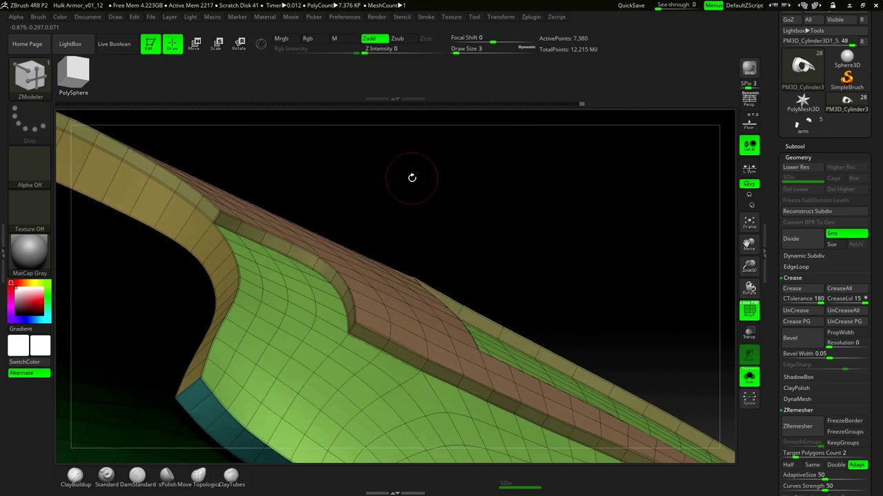
key(shift+f)
key(d)
drag(445, 217, 538, 255)
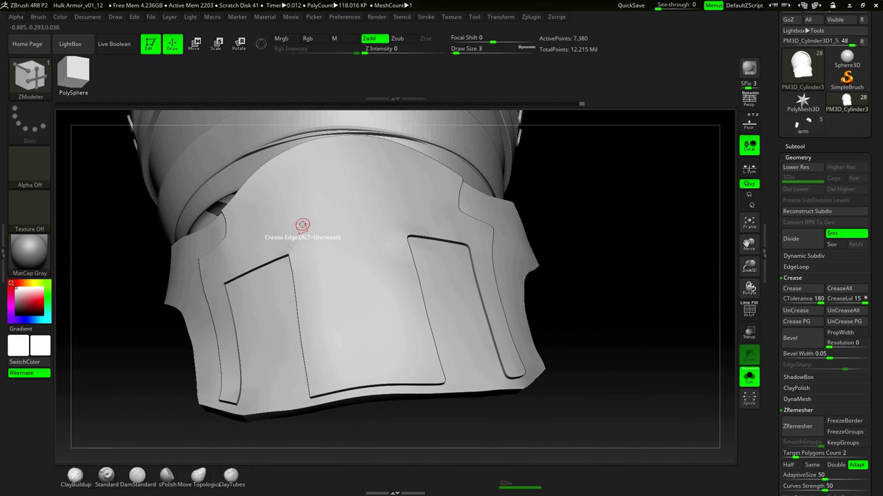
mouse_move(423, 430)
mouse_down()
mouse_move(394, 427)
mouse_move(409, 379)
mouse_move(322, 286)
mouse_move(354, 355)
mouse_move(388, 398)
mouse_move(367, 374)
mouse_up()
- Crease the upper outer corner edge inside the raised panel's other rectangular cutout
key(shift+f)
drag(458, 368, 404, 268)
drag(501, 205, 448, 219)
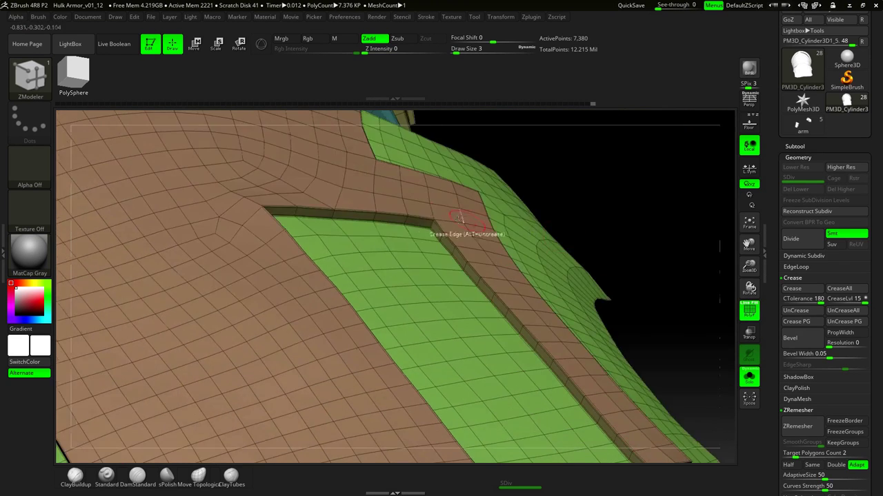
click(432, 224)
drag(641, 177, 502, 202)
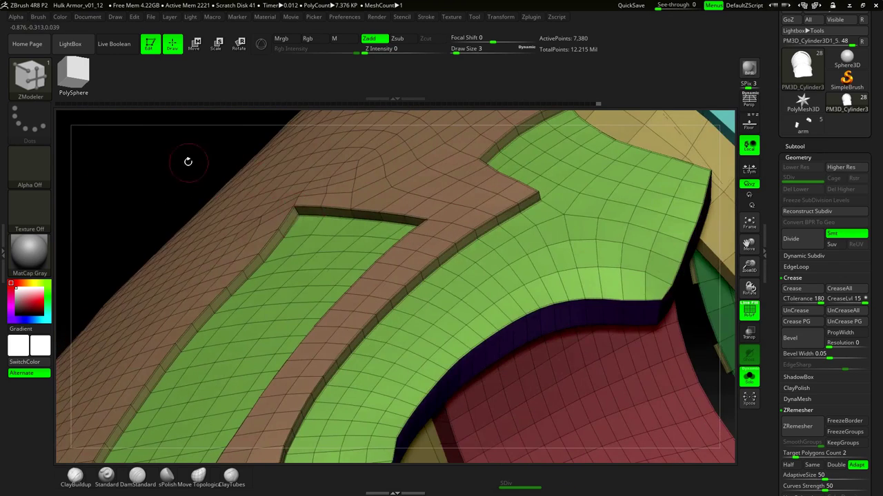
- Crease the raised panel's remaining corner edges on that side and preview the smoothed plate
drag(185, 158, 372, 234)
drag(290, 180, 450, 233)
alt+drag(146, 235, 560, 223)
key(shift+f)
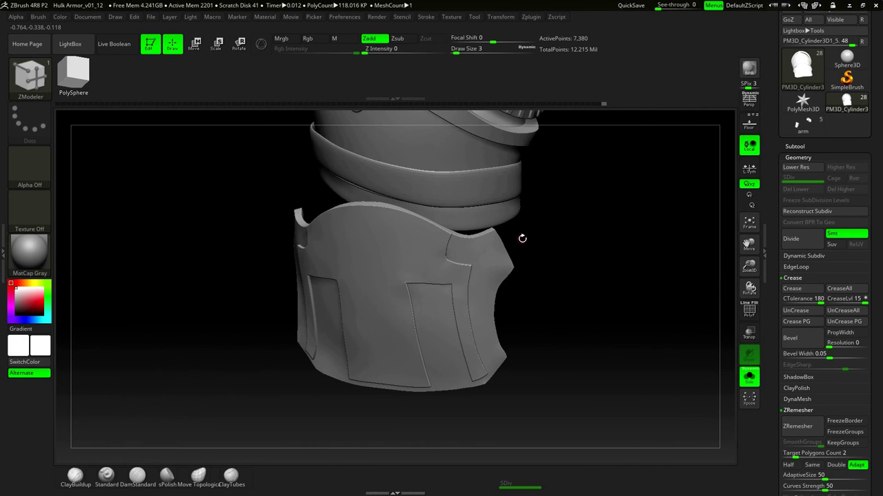
alt+drag(603, 276, 486, 319)
- Inspect the rounded segments on the green strap up close in wireframe, including the forearm and wrist bands
key(shift+f)
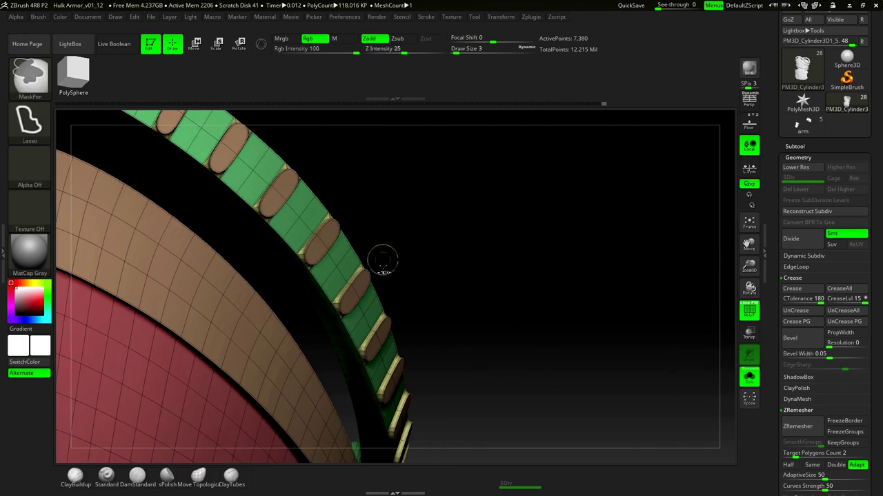
alt+drag(383, 230, 370, 212)
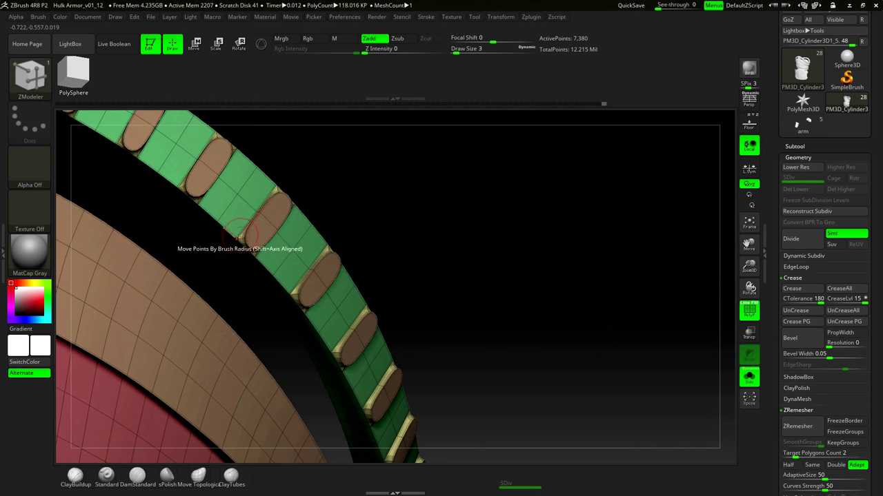
drag(330, 179, 367, 185)
alt+drag(422, 189, 585, 198)
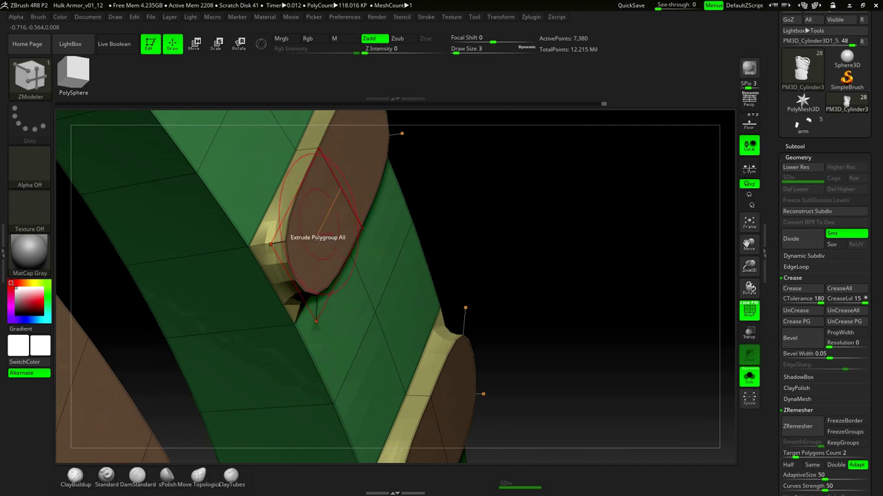
alt+drag(598, 209, 327, 143)
alt+drag(435, 255, 228, 400)
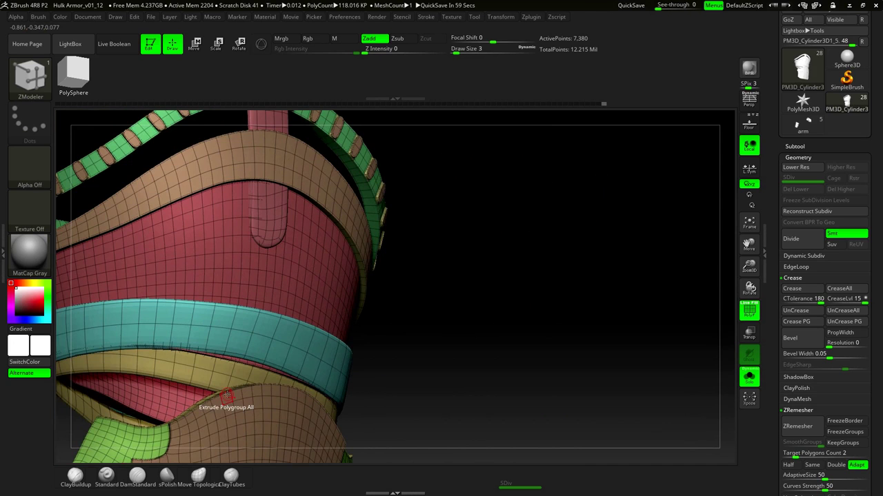
- Regroup the wrist piece's polygroups by normals so the segmented strap's side faces and segments are separated
drag(228, 397, 483, 265)
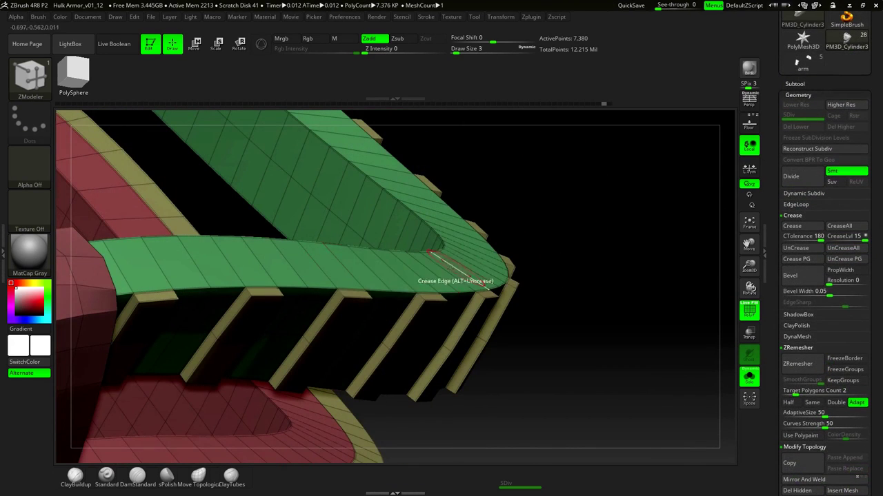
drag(881, 254, 880, 234)
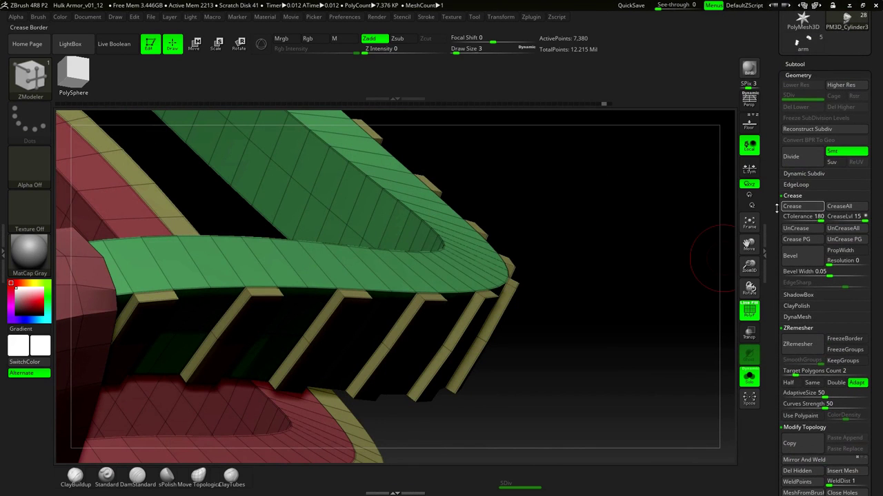
drag(564, 216, 563, 228)
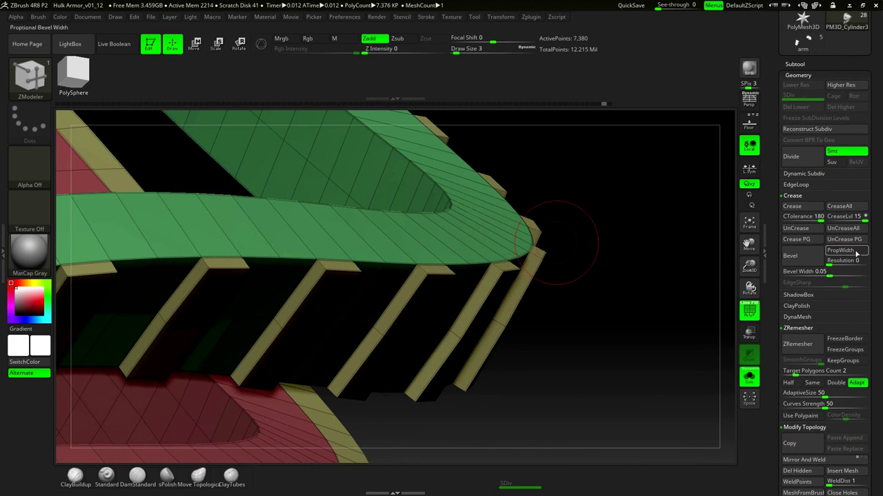
drag(881, 258, 880, 115)
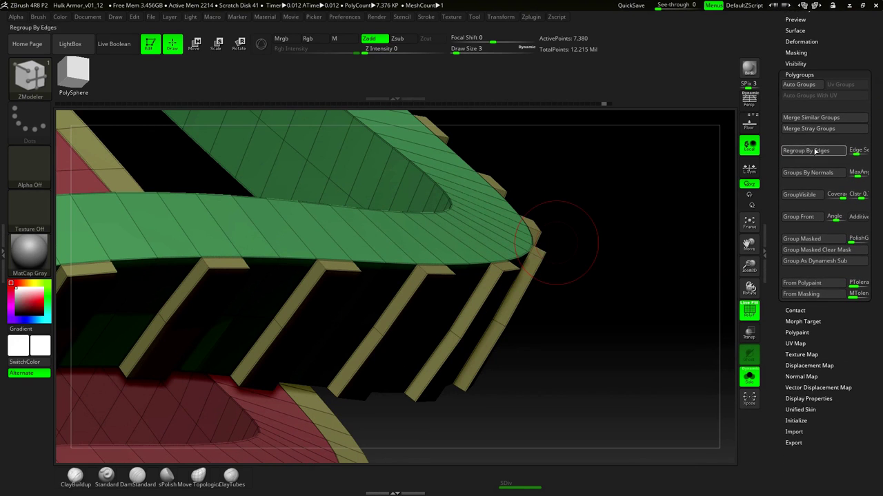
click(807, 174)
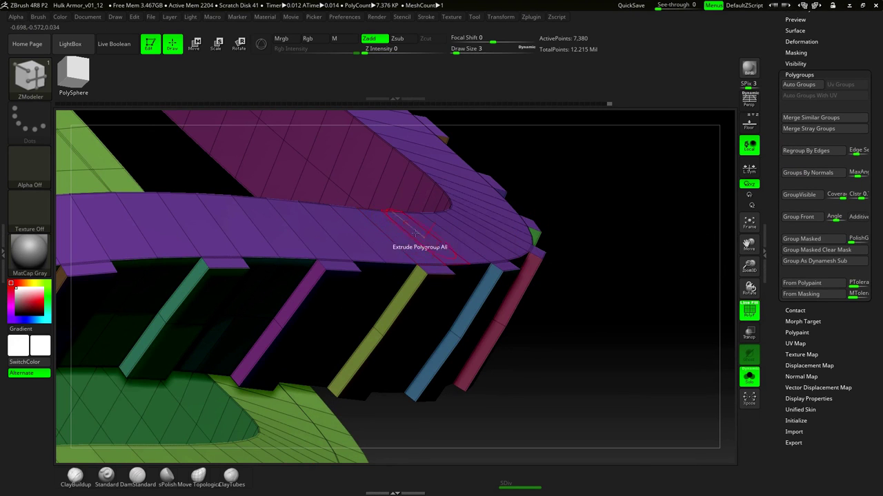
- Isolate the polygroup along one side of the segmented strap, crease its border edges and preview the full strap smoothed
drag(602, 206, 454, 266)
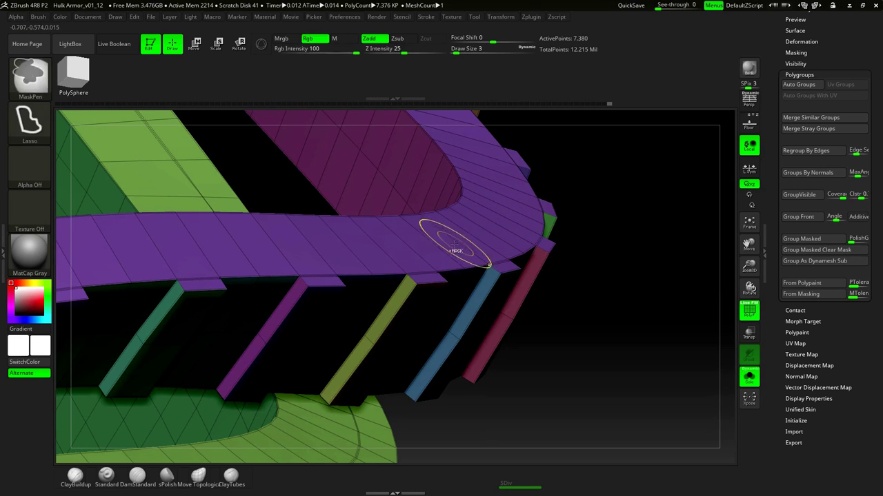
ctrl+shift+click(463, 262)
mouse_move(586, 225)
mouse_down()
mouse_move(621, 209)
mouse_move(586, 220)
mouse_up()
ctrl+shift+click(556, 244)
ctrl+shift+click(542, 291)
ctrl+shift+click(471, 301)
ctrl+shift+click(503, 345)
mouse_move(511, 412)
ctrl+alt+shift+mouse_down()
mouse_move(353, 321)
mouse_move(489, 314)
ctrl+alt+shift+mouse_up()
mouse_move(476, 329)
alt+mouse_down()
mouse_move(412, 321)
mouse_move(465, 325)
mouse_move(455, 364)
mouse_move(487, 359)
mouse_move(437, 363)
mouse_move(412, 323)
mouse_move(427, 351)
mouse_move(432, 400)
mouse_move(420, 357)
mouse_move(447, 282)
mouse_move(424, 304)
mouse_move(446, 347)
mouse_move(412, 262)
mouse_move(719, 211)
alt+mouse_up()
scroll(881, 122, up, 10)
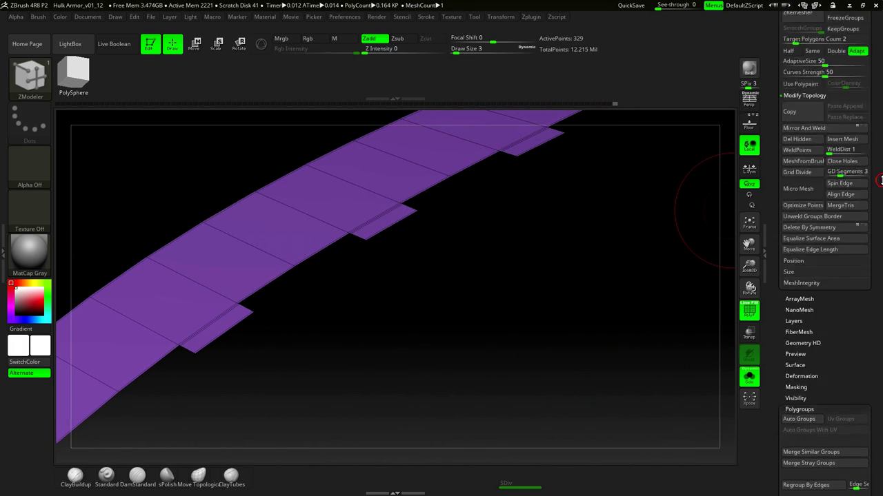
scroll(861, 248, down, 3)
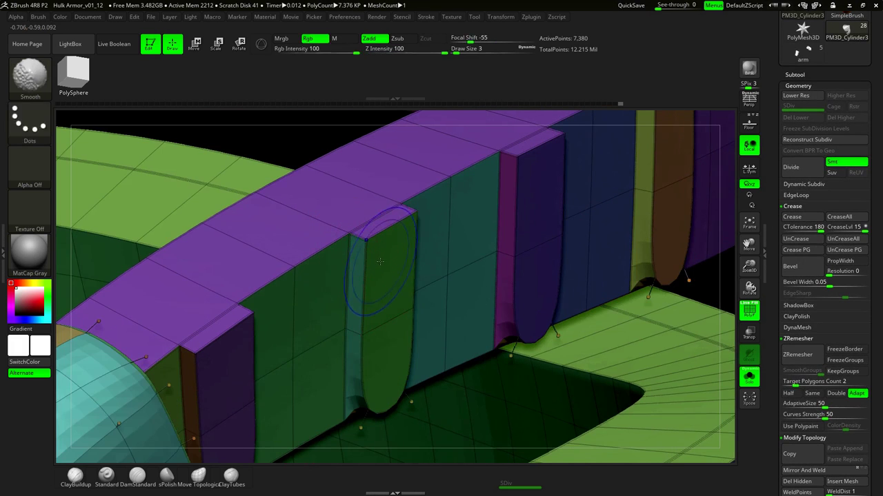
key(shift+f)
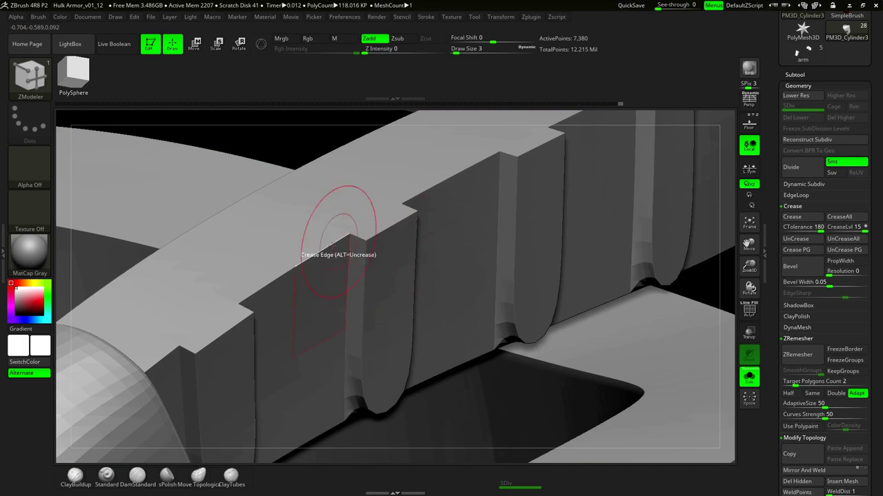
drag(325, 143, 240, 159)
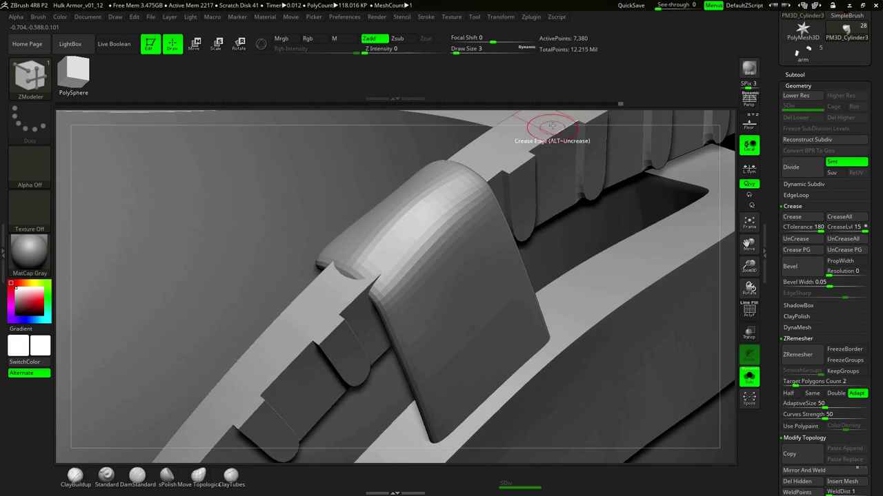
drag(556, 118, 476, 206)
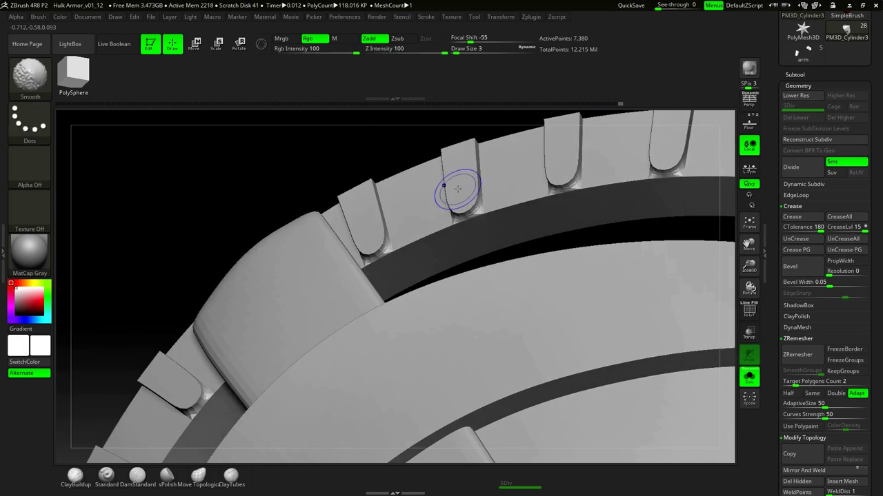
- Isolate the polygroup along the segmented strap's opposite side, without the stray segment faces, crease its edges and unhide the mesh
key(shift+f)
drag(345, 147, 372, 165)
drag(525, 309, 476, 312)
ctrl+shift+click(413, 305)
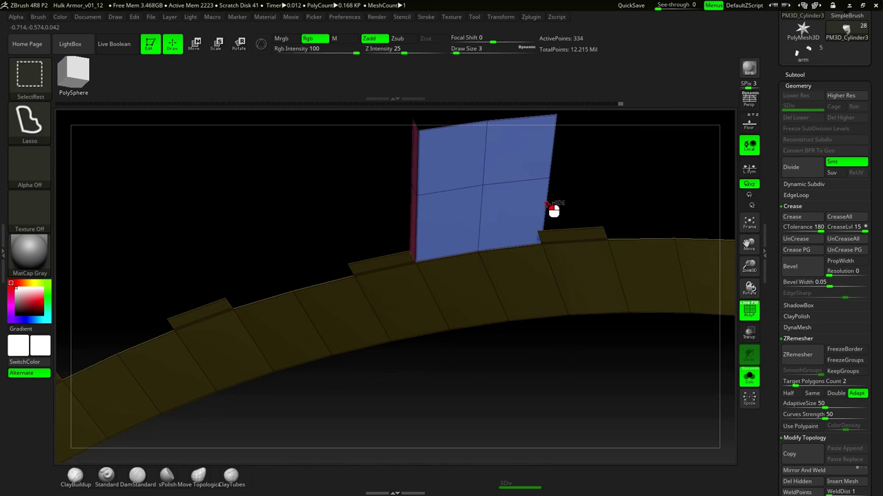
mouse_move(513, 213)
ctrl+alt+shift+mouse_down()
mouse_move(680, 142)
mouse_move(490, 187)
mouse_move(462, 130)
mouse_move(404, 296)
mouse_move(406, 228)
ctrl+alt+shift+mouse_up()
ctrl+shift+click(538, 305)
mouse_move(688, 200)
alt+mouse_down()
mouse_move(540, 136)
mouse_move(563, 187)
mouse_move(686, 283)
mouse_move(609, 219)
mouse_move(615, 238)
mouse_move(598, 240)
mouse_move(607, 262)
mouse_move(615, 244)
mouse_move(612, 252)
alt+mouse_up()
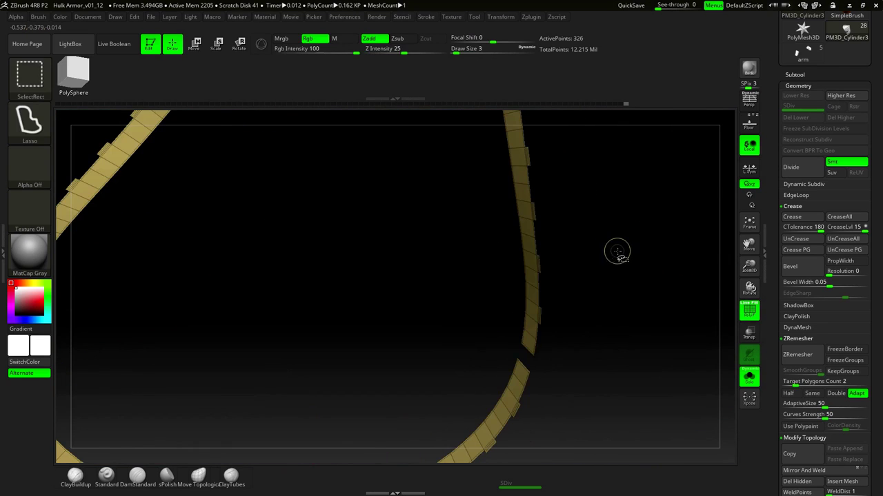
ctrl+shift+click(621, 252)
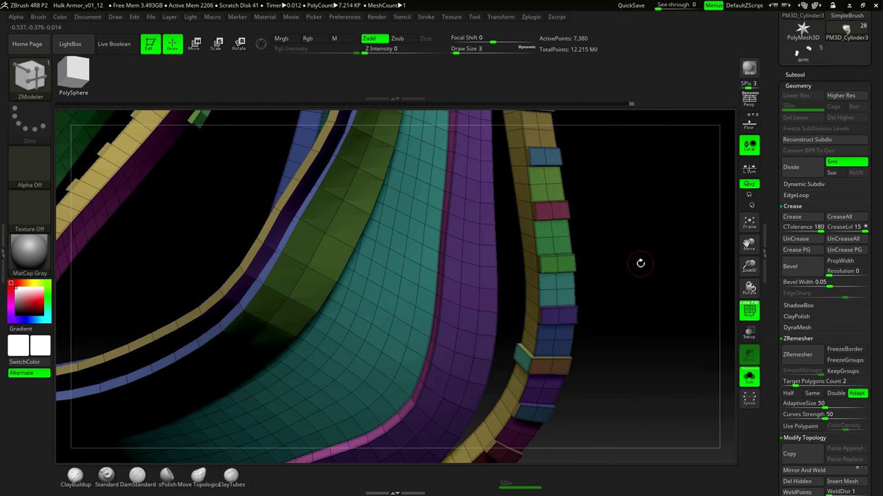
ctrl+shift+click(631, 231)
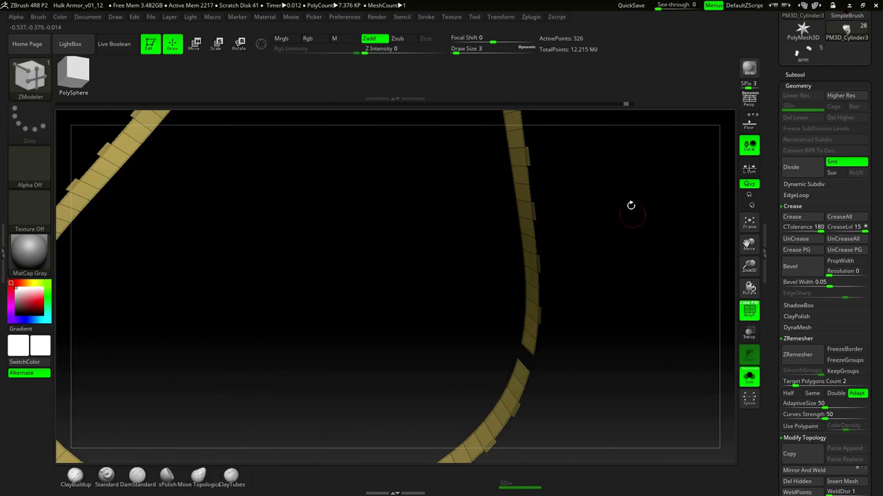
mouse_move(626, 187)
mouse_down()
mouse_move(469, 262)
mouse_move(510, 305)
mouse_move(490, 292)
mouse_up()
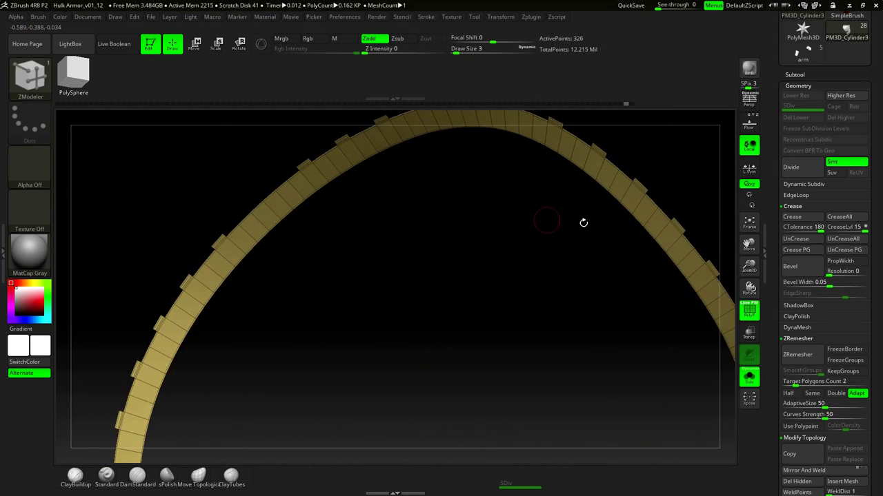
click(812, 219)
ctrl+shift+click(717, 151)
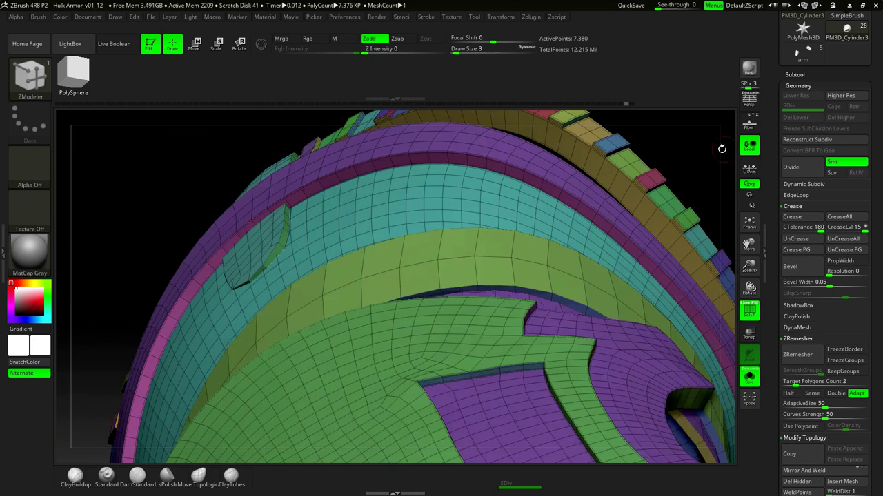
- Check the segmented strap's creased edges in smoothed preview without wireframe from several angles
drag(717, 151, 483, 221)
key(ctrl+d)
key(shift+f)
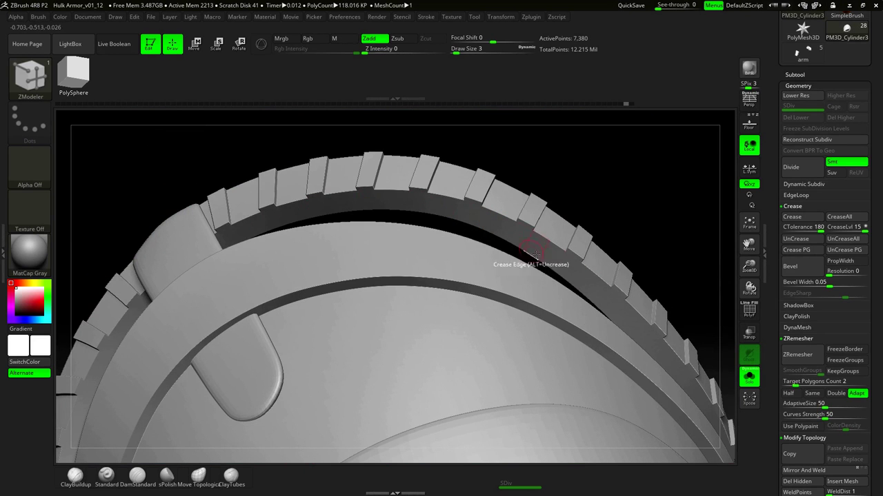
drag(608, 160, 535, 146)
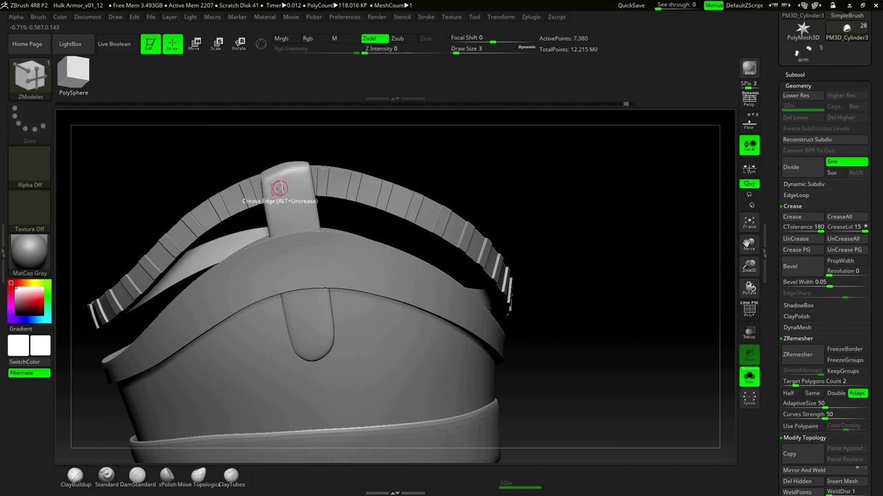
drag(502, 175, 469, 178)
- Isolate the outer face of the vertical rounded strap and extrude its inner polygons into a raised panel, leaving a one-polygon border
key(shift+d)
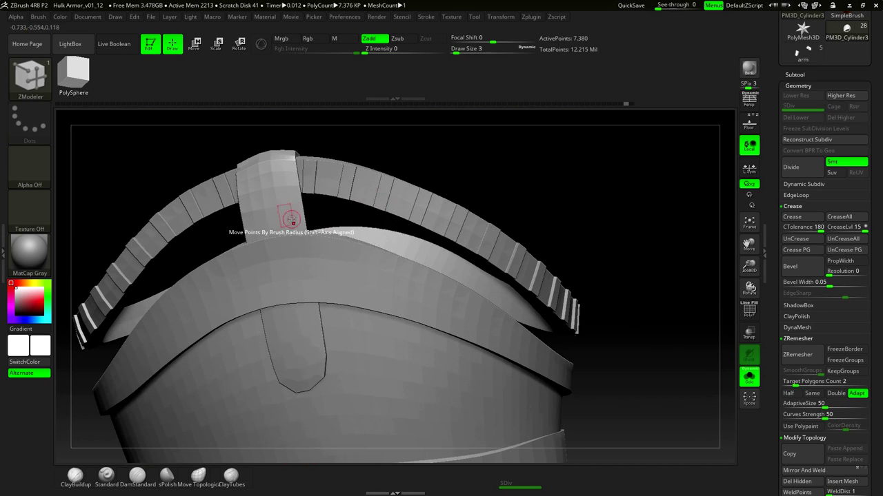
key(shift+f)
ctrl+shift+click(290, 220)
drag(349, 210, 385, 223)
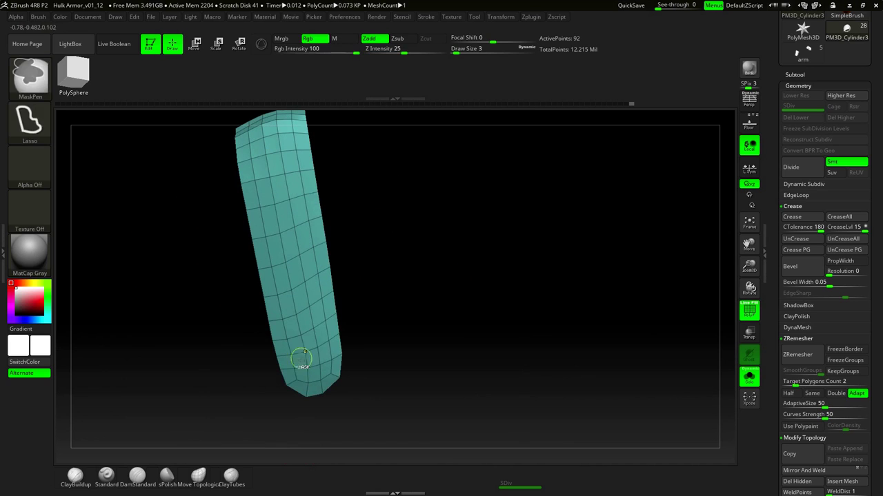
key(b)
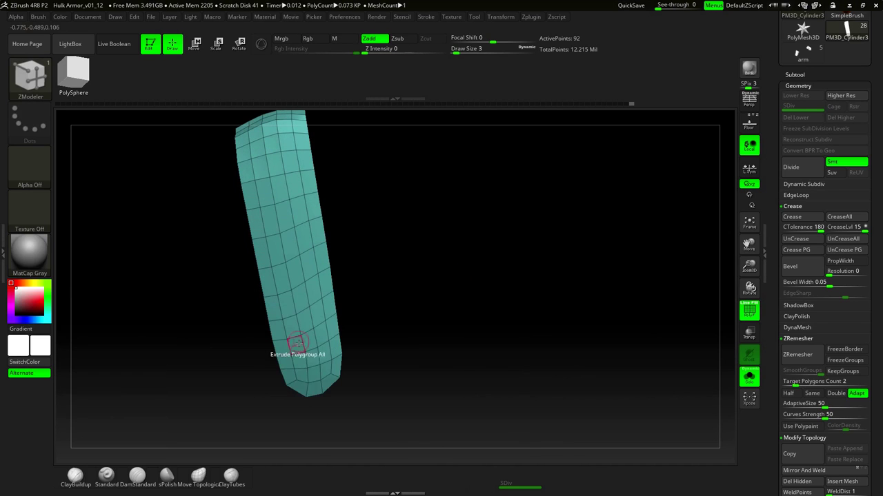
mouse_move(301, 376)
mouse_down()
mouse_move(274, 242)
mouse_move(266, 132)
mouse_move(292, 191)
mouse_move(318, 332)
mouse_move(287, 203)
mouse_move(307, 161)
mouse_up()
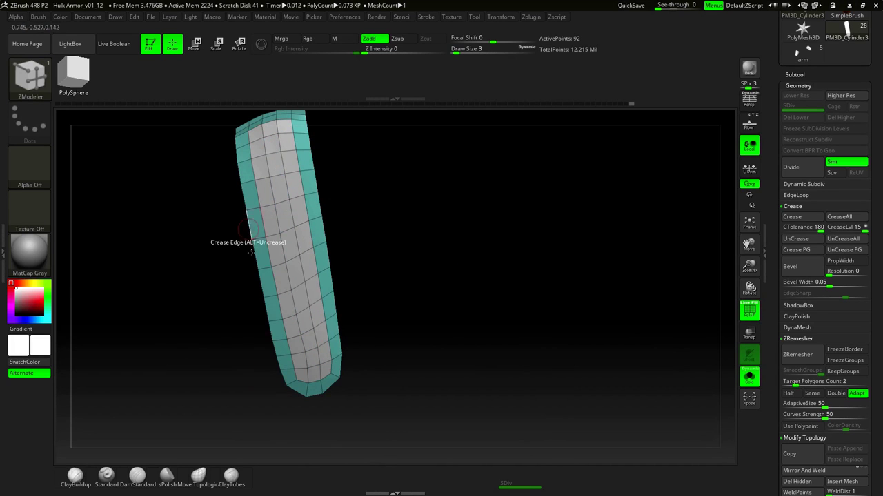
drag(364, 159, 336, 307)
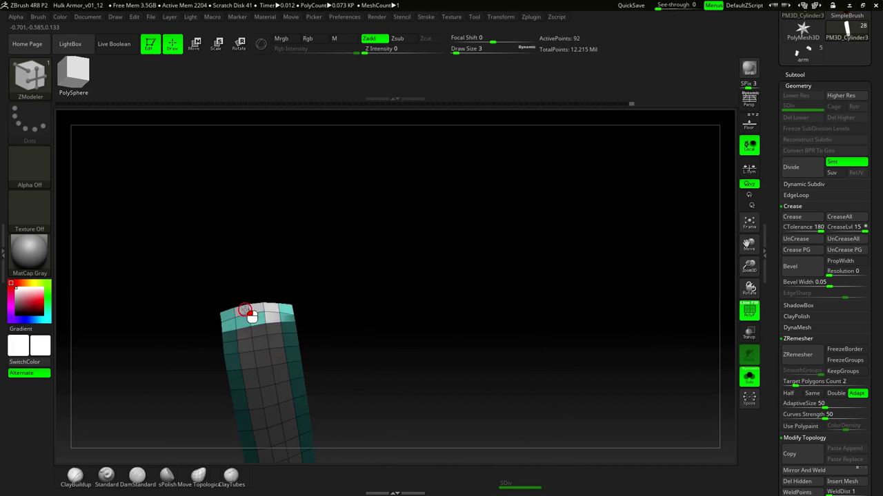
drag(250, 324, 348, 257)
drag(325, 289, 312, 301)
drag(254, 306, 432, 230)
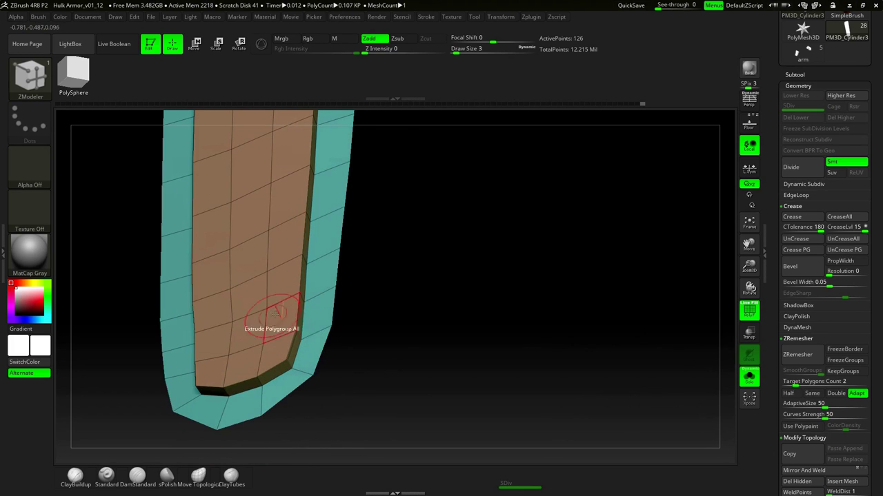
- Try another extrusion on the vertical strap's raised panel to add a rim around it, and undo it
key(space)
click(207, 282)
key(ctrl+z)
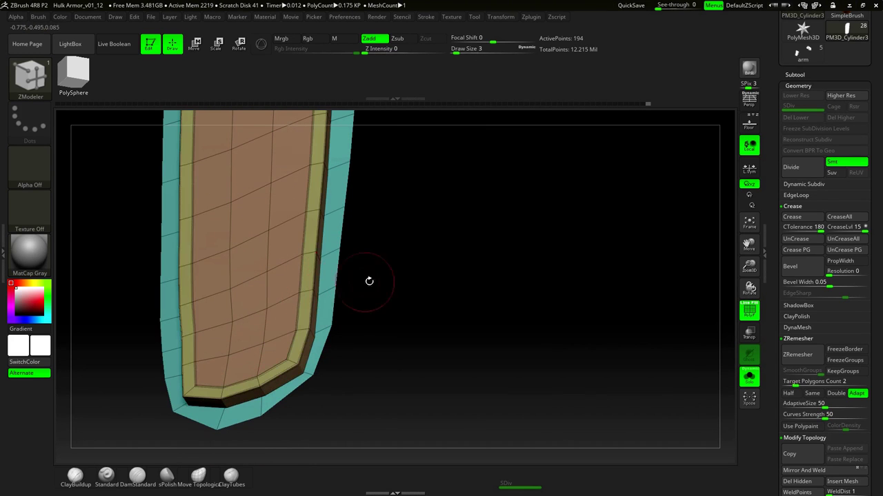
key(ctrl+shift+z)
- Unhide the rest of the armor and inspect the vertical strap's raised panel in smoothed preview without wireframe from several angles
drag(382, 277, 391, 258)
ctrl+shift+click(422, 242)
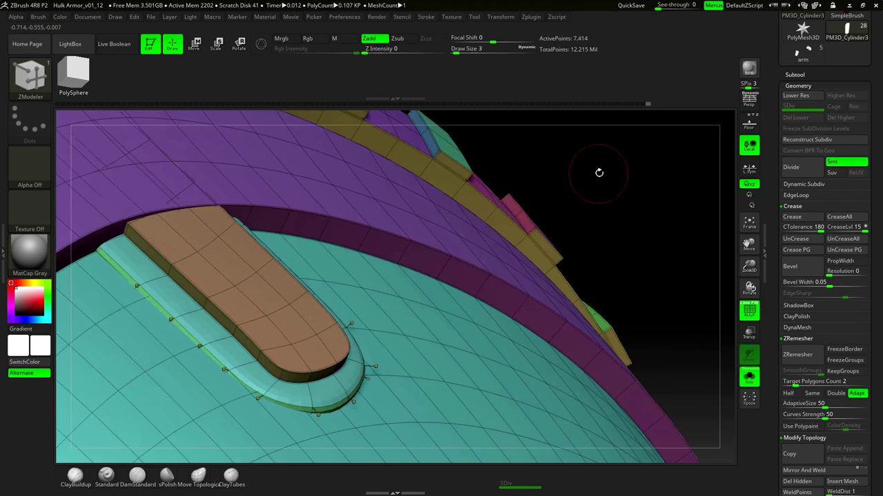
alt+drag(605, 166, 591, 144)
key(shift+d)
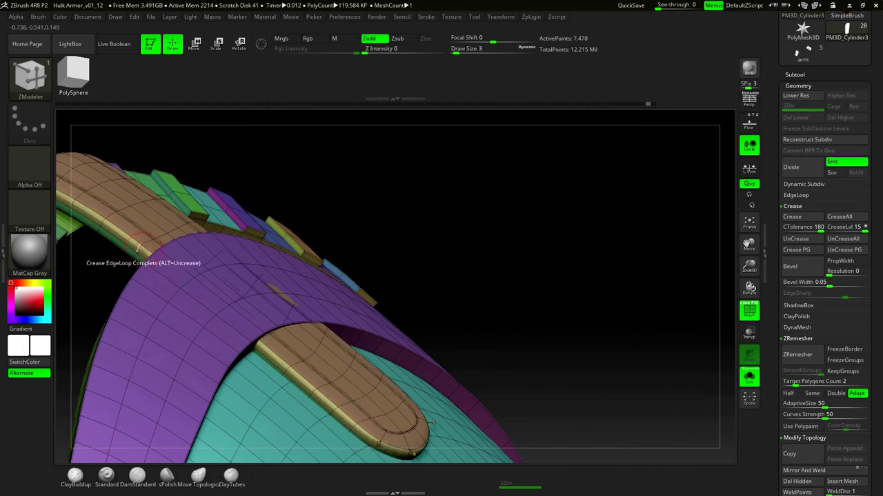
key(shift)
mouse_move(137, 252)
mouse_down()
mouse_move(306, 177)
mouse_move(244, 211)
mouse_up()
drag(467, 194, 414, 162)
key(shift+f)
key(d)
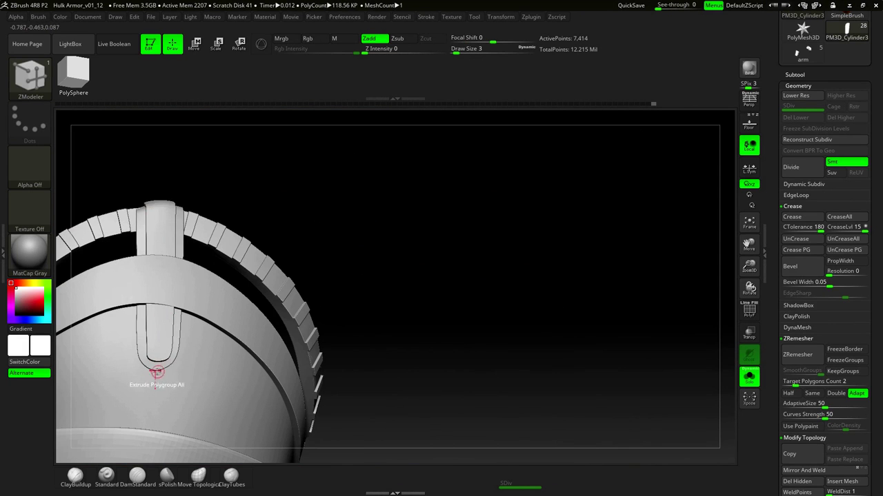
drag(286, 202, 358, 174)
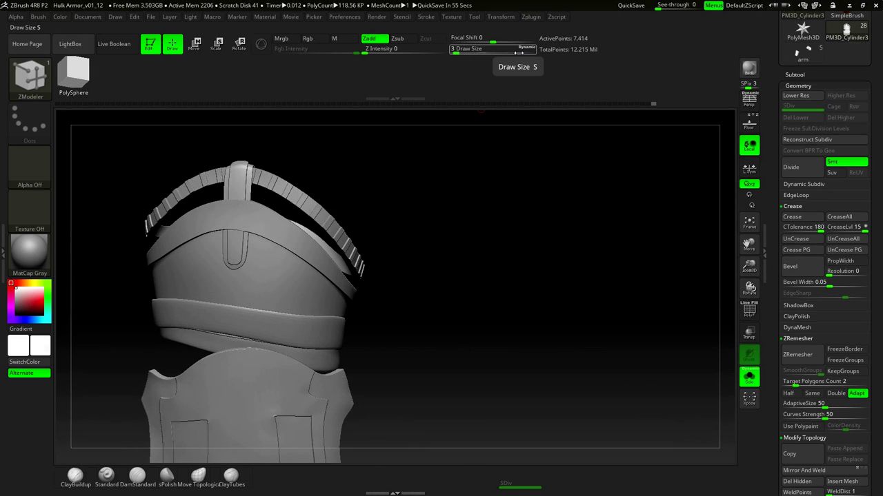
drag(435, 279, 420, 265)
drag(362, 298, 422, 323)
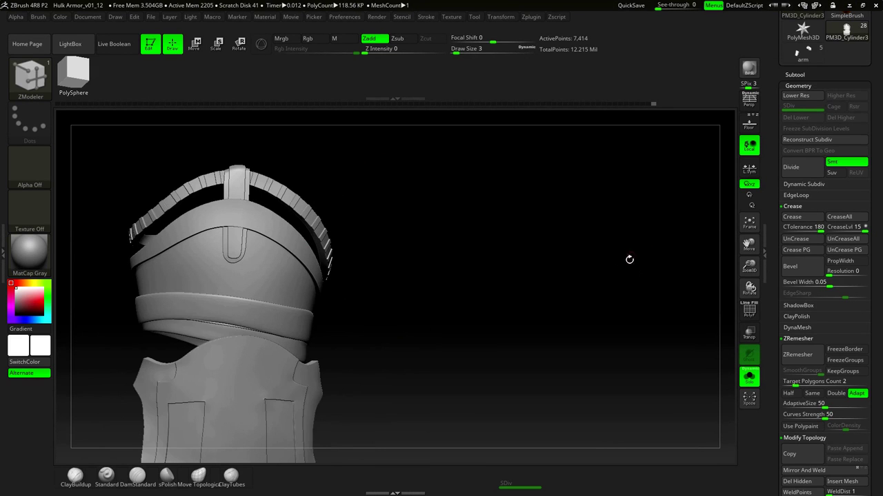
drag(626, 265, 616, 265)
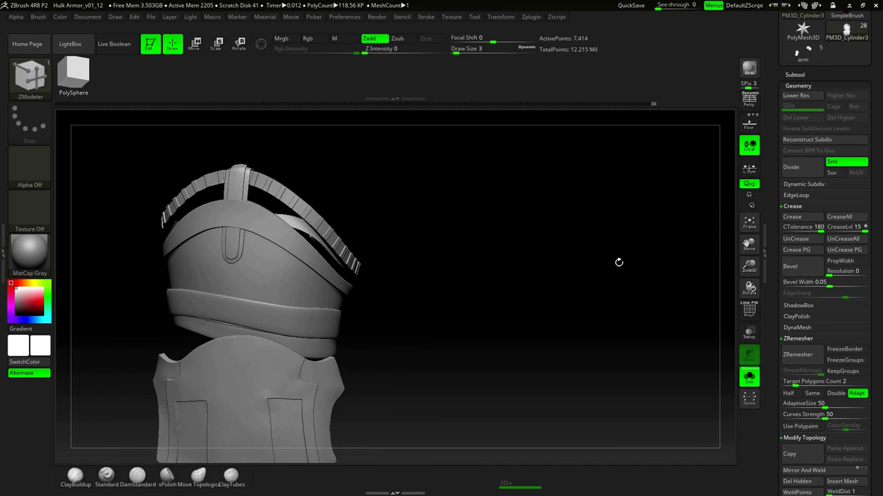